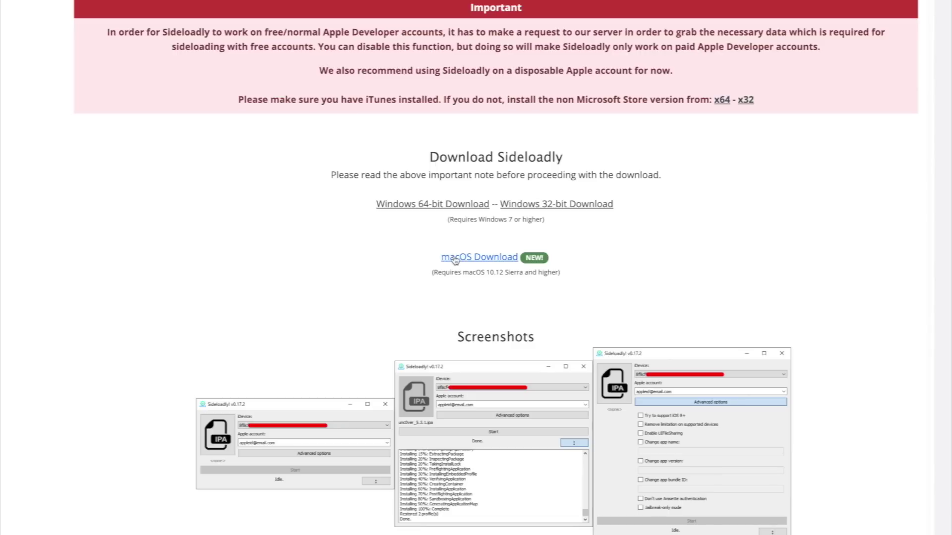
Download the macOS version of Sideloadly from its web page
double_click(515, 272)
click(539, 276)
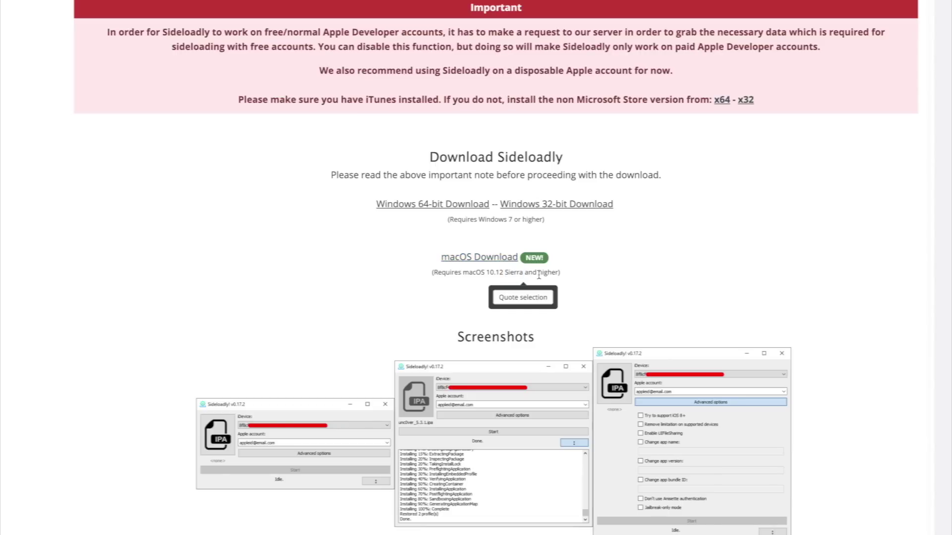
click(479, 266)
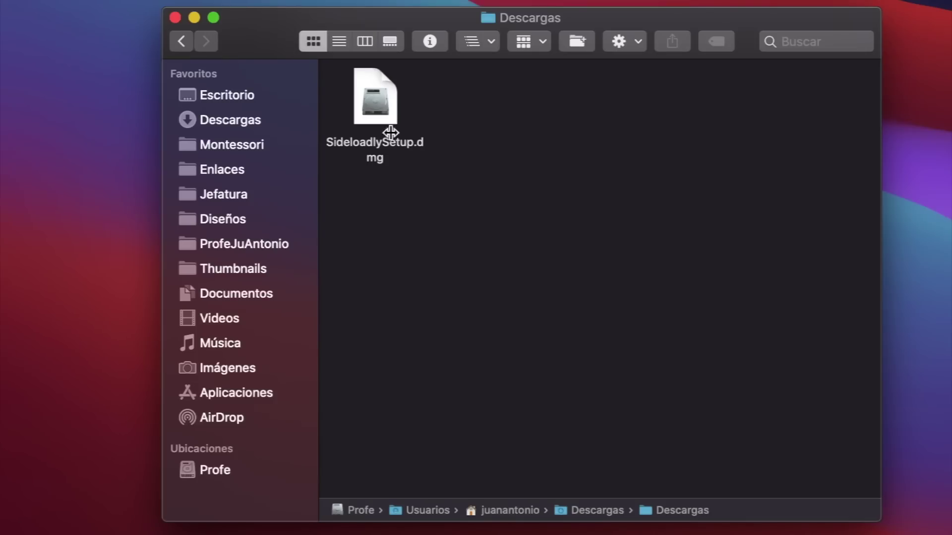
Install Sideloadly.app from SideloadlySetup.dmg into the Applications folder and close the installer and Descargas windows
click(383, 108)
double_click(383, 108)
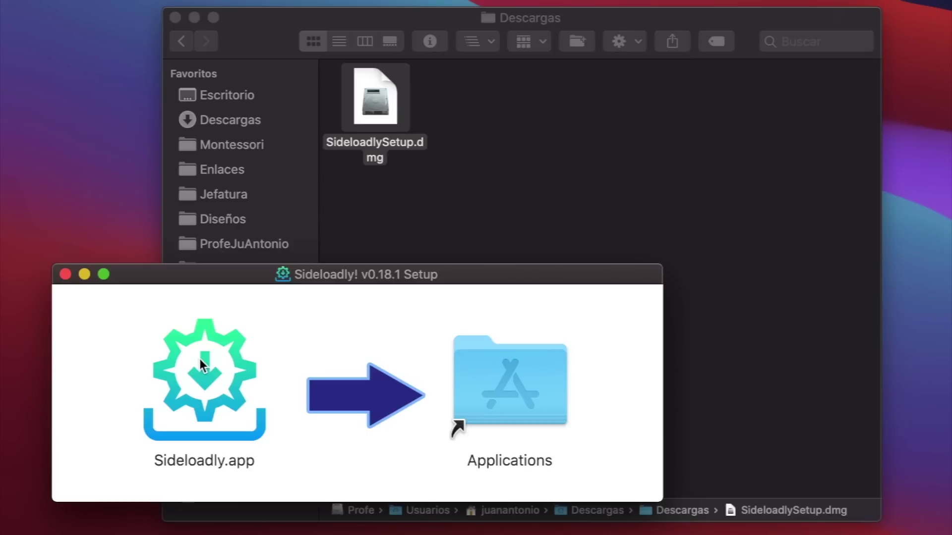
drag(204, 366, 510, 382)
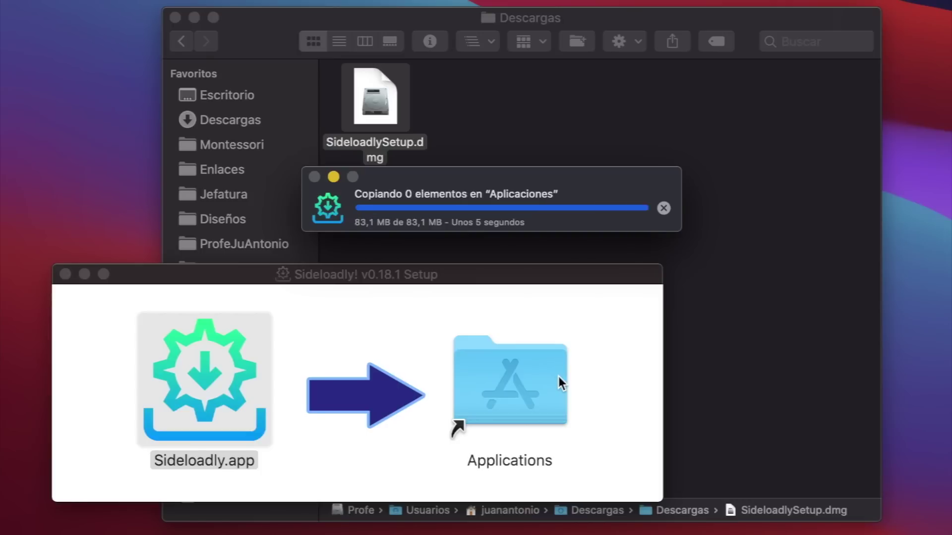
click(65, 274)
click(175, 18)
Try to launch the newly installed Sideloadly from Launchpad
key(F4)
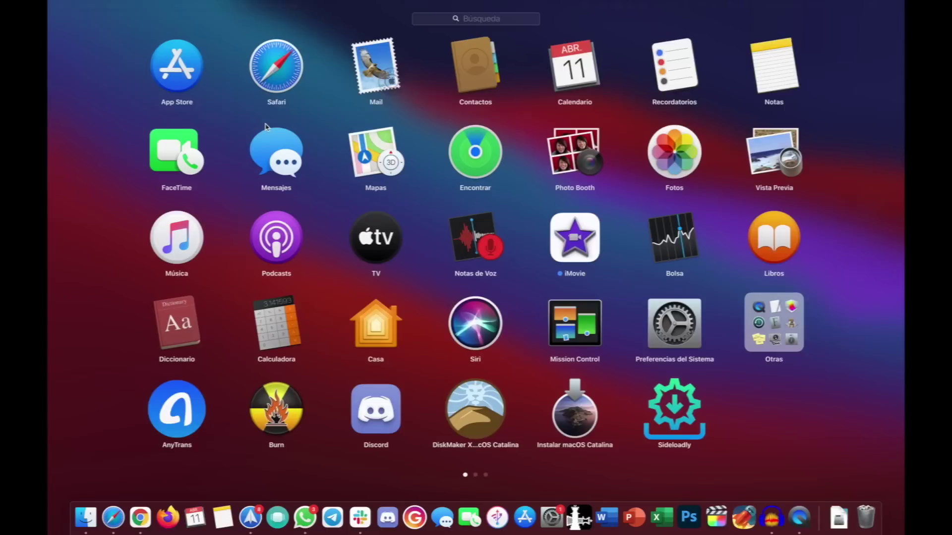
click(677, 407)
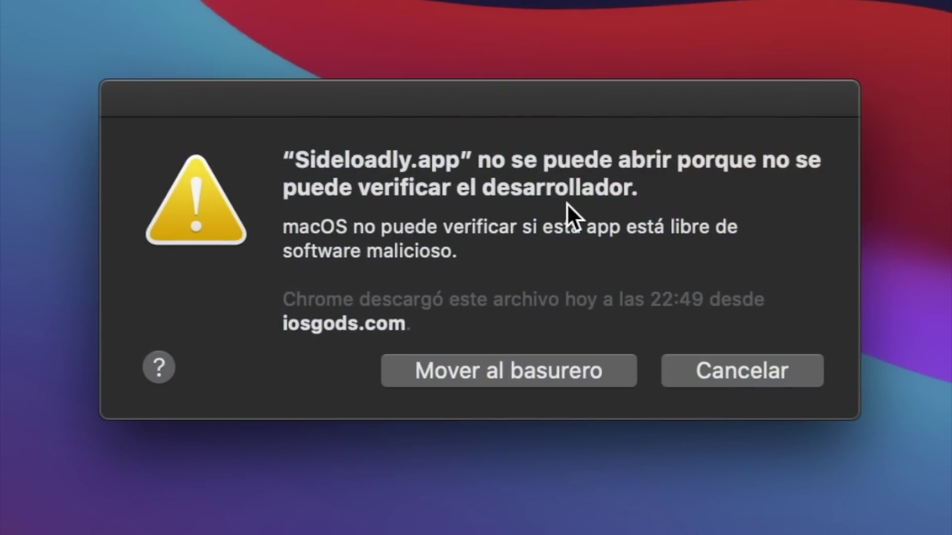
click(764, 368)
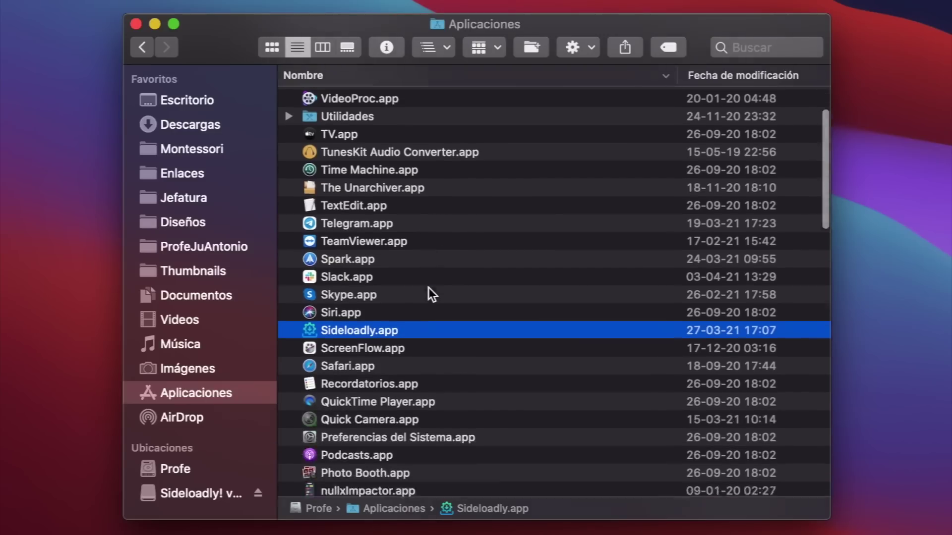
Open Sideloadly.app from the Aplicaciones folder, allow it despite the unverified developer, and select the Apple account e-mail text
scroll(428, 289, down, 3)
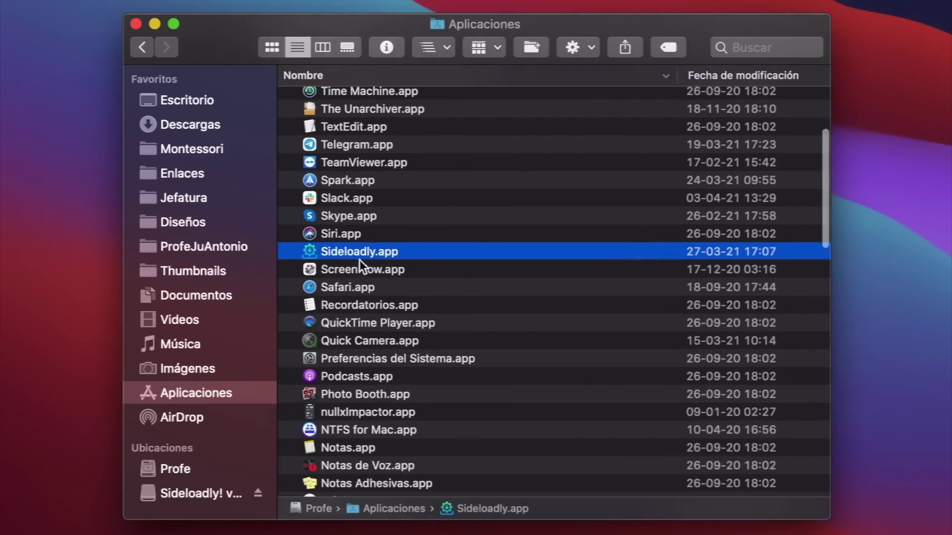
right_click(344, 251)
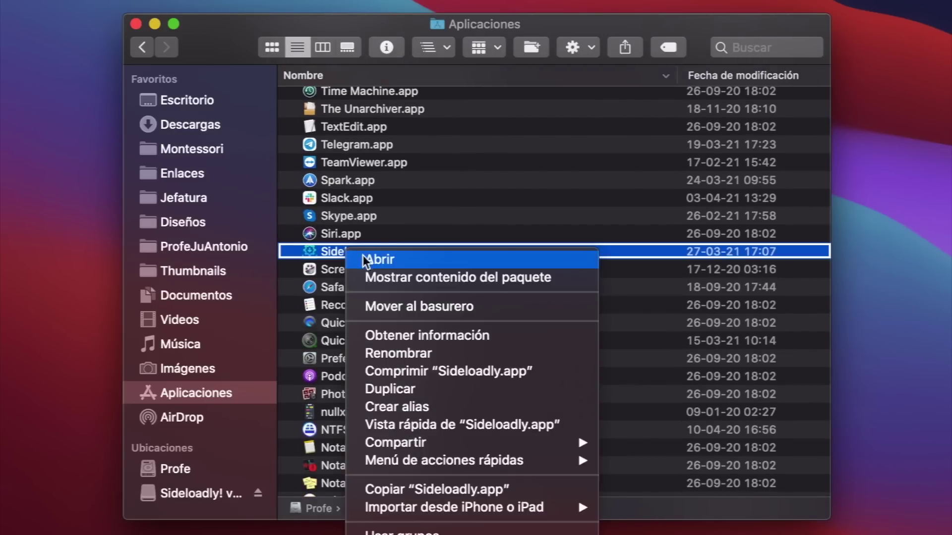
click(398, 260)
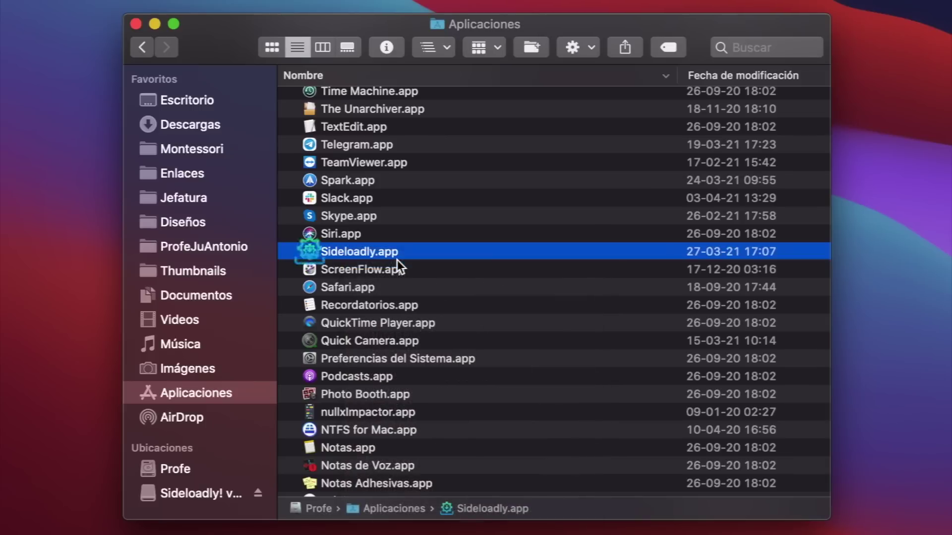
click(136, 24)
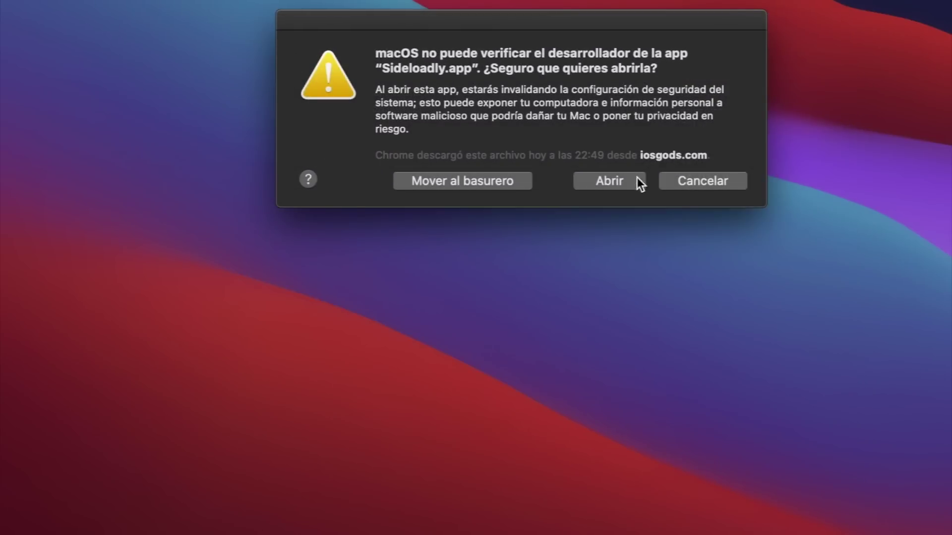
click(608, 182)
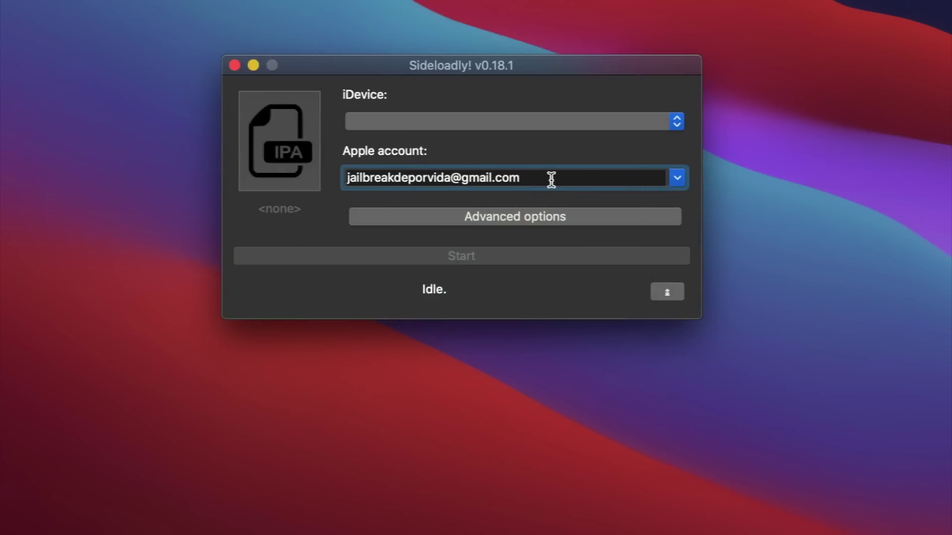
drag(551, 180, 335, 166)
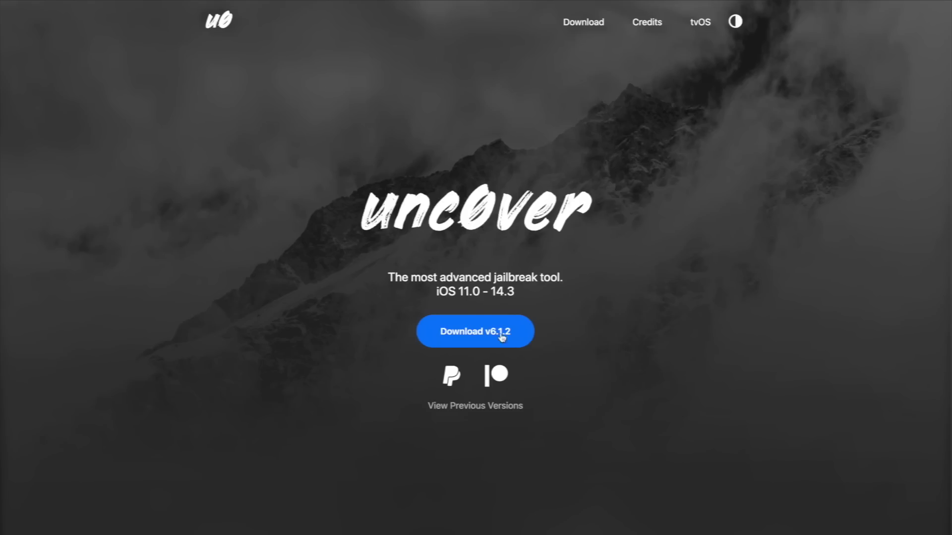
Download the unc0ver v6.1.2 and Taurine 1.0.3 IPA files from their websites
scroll(491, 339, down, 3)
scroll(490, 336, down, 15)
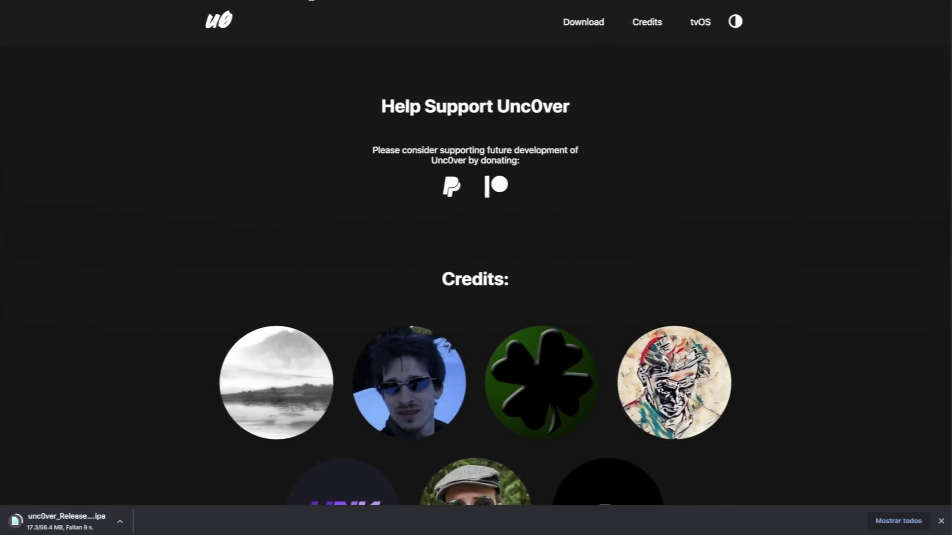
key(ctrl+Tab)
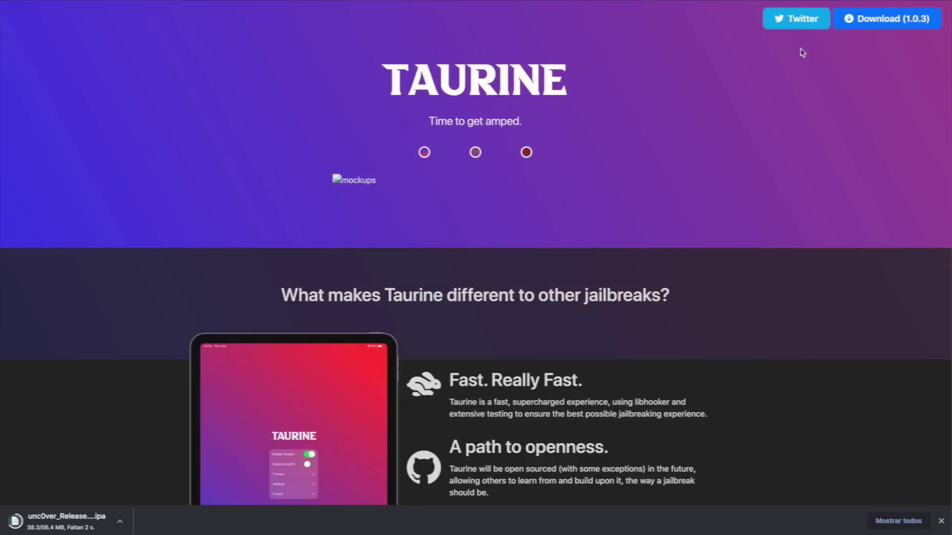
click(879, 16)
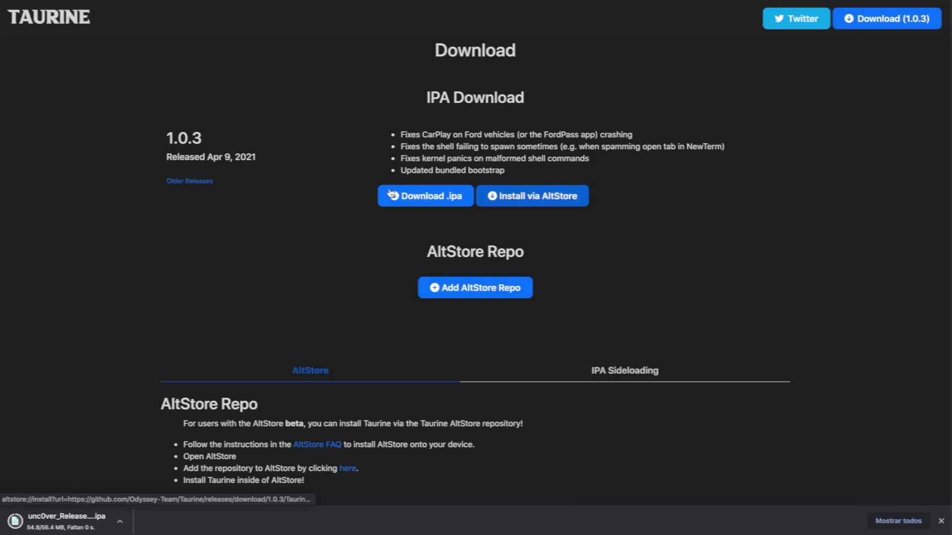
click(450, 198)
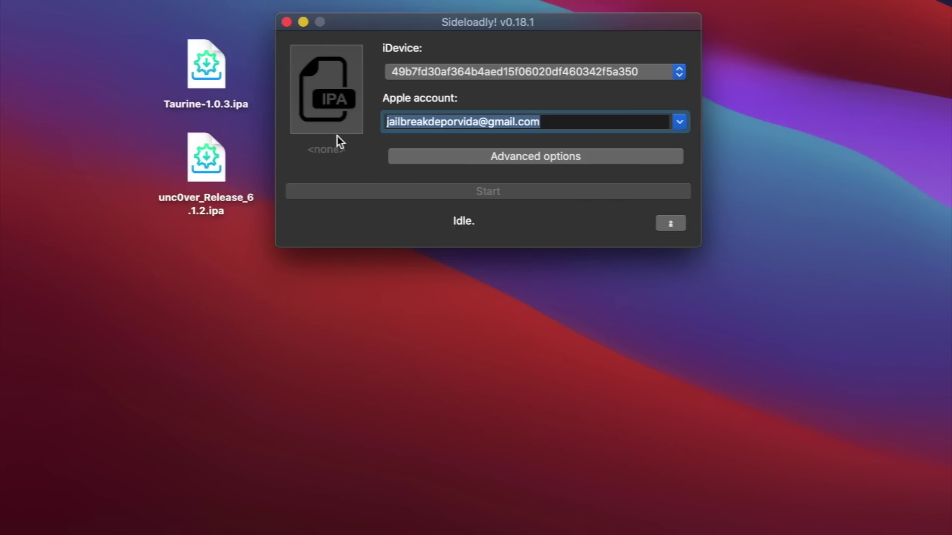
Load unc0ver_Release_6.1.2.ipa from the desktop into Sideloadly as the app to install
click(214, 159)
drag(214, 159, 371, 135)
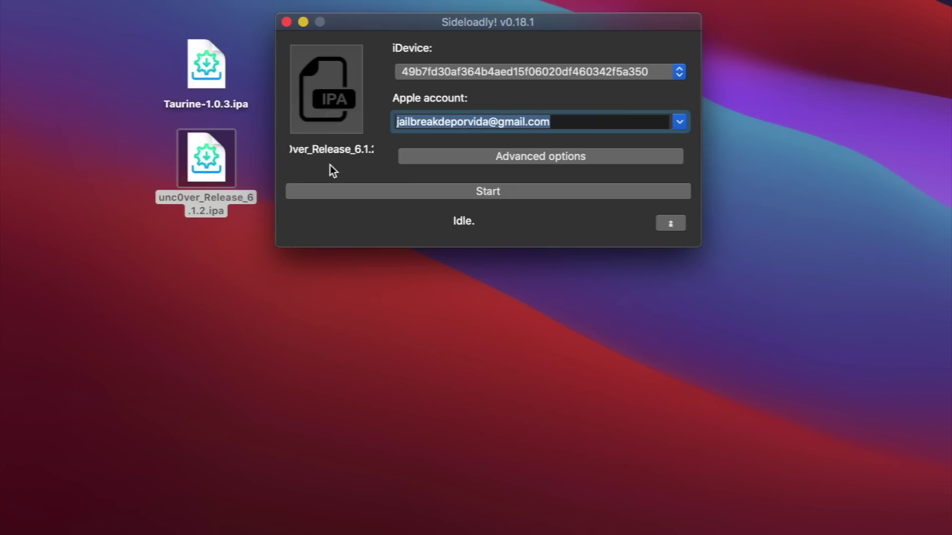
Try switching the app name, app version, bundle ID and Jailbreak-only mode options on and off in Sideloadly's advanced options
click(427, 156)
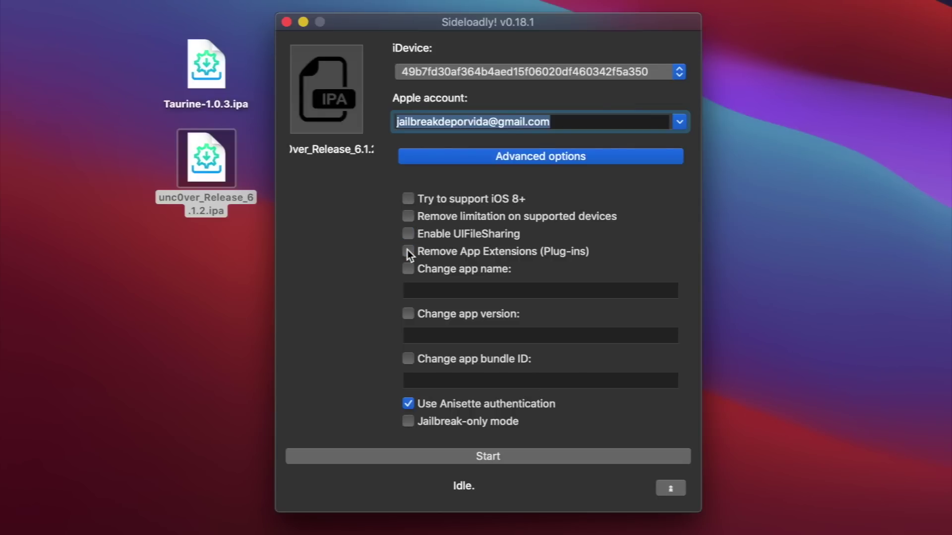
click(408, 269)
click(408, 268)
click(407, 316)
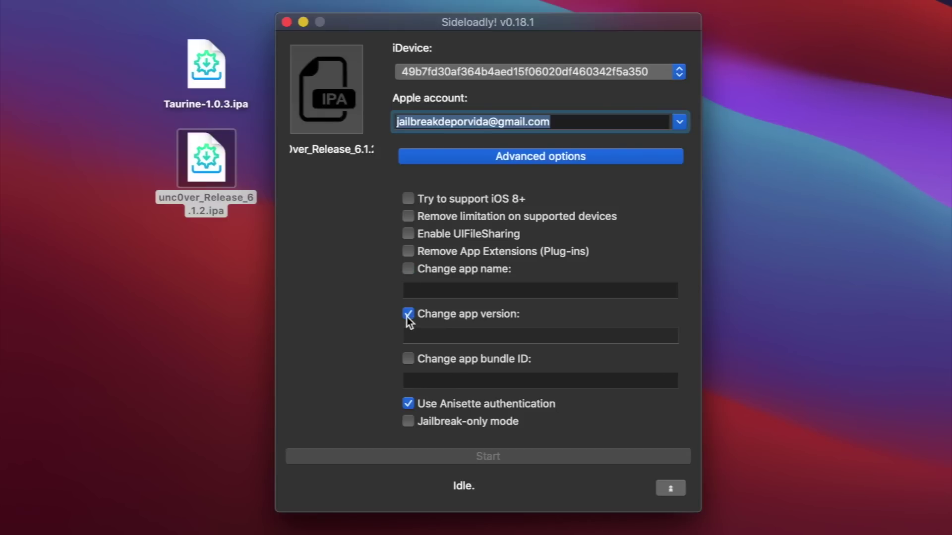
click(408, 315)
click(408, 359)
click(409, 360)
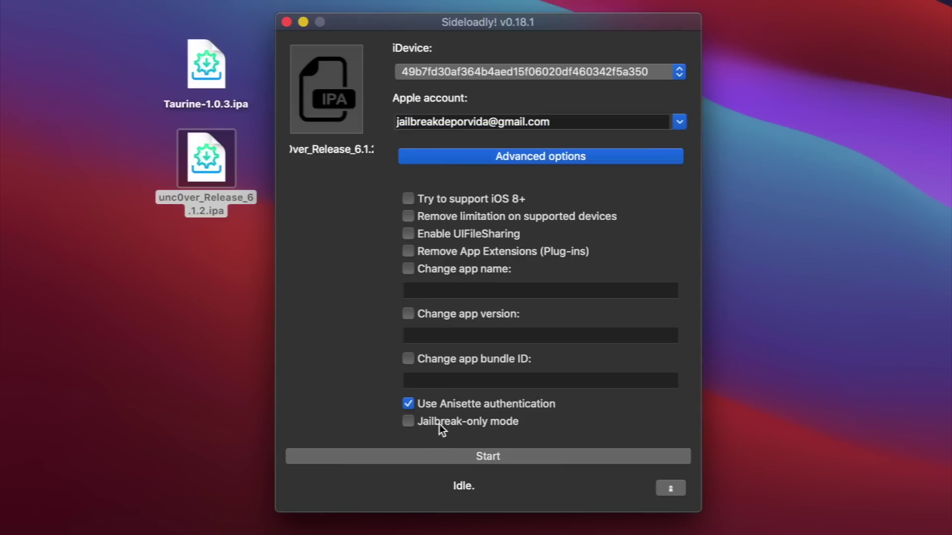
mouse_move(439, 424)
click(410, 423)
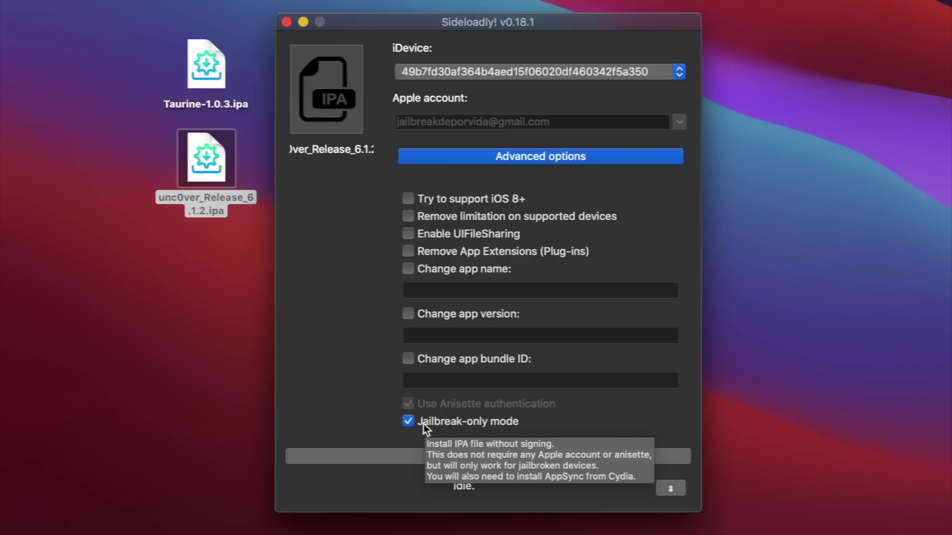
click(411, 426)
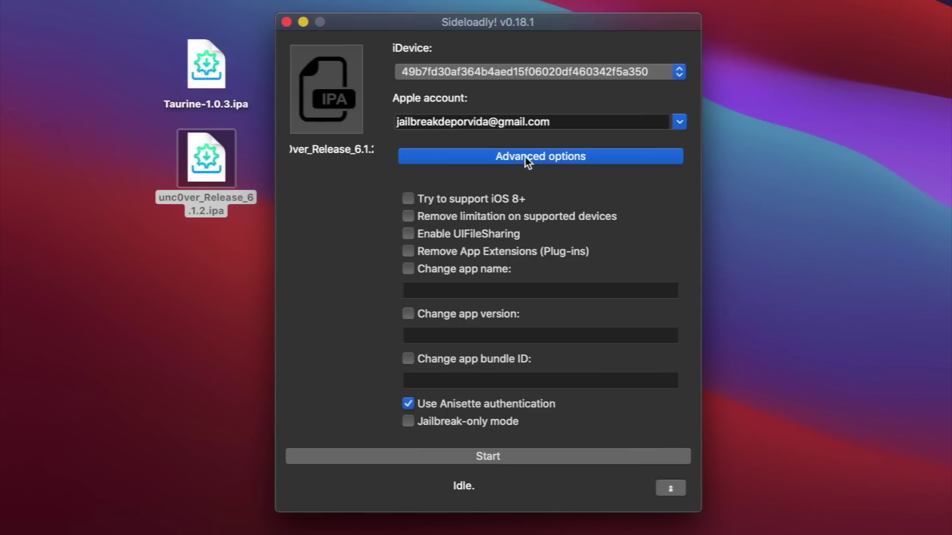
click(598, 157)
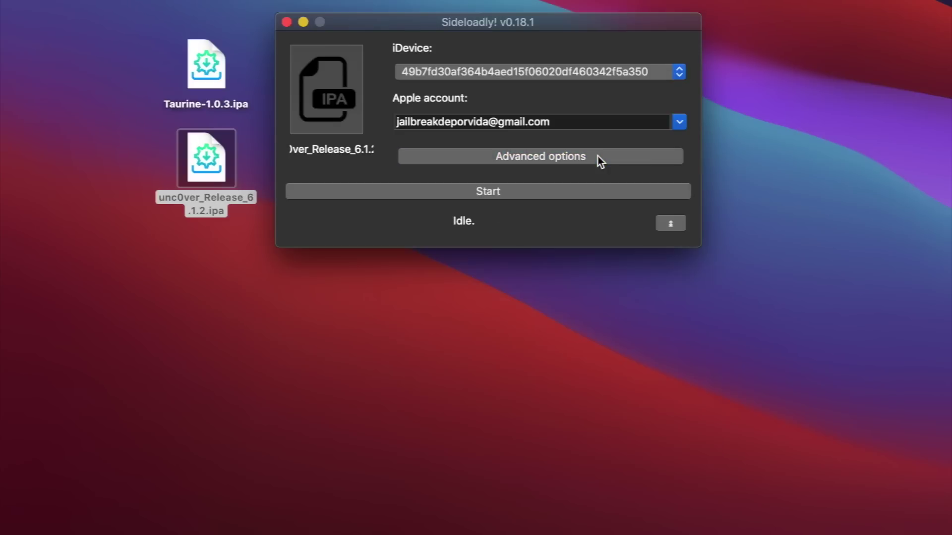
Show the detailed log and install the unc0ver IPA on the connected iPhone, checking the log's last line
click(671, 224)
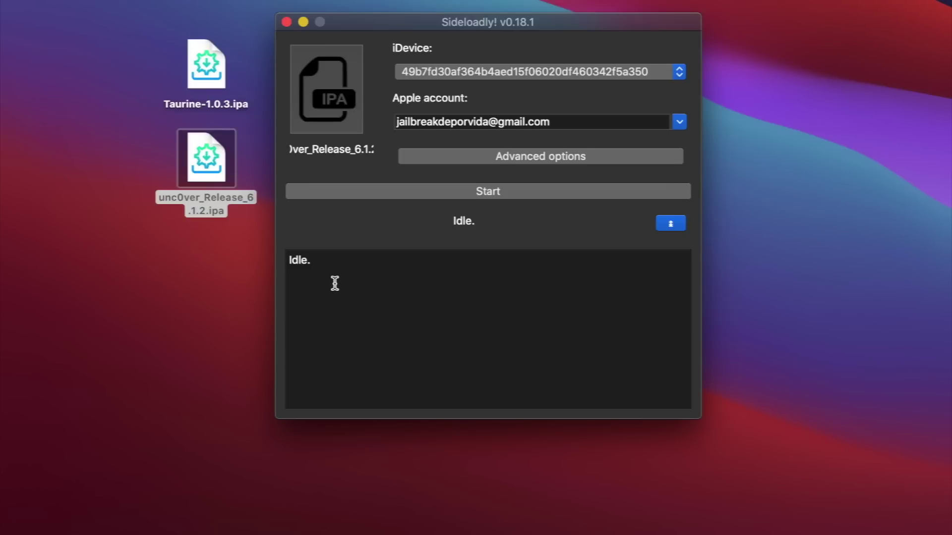
click(376, 190)
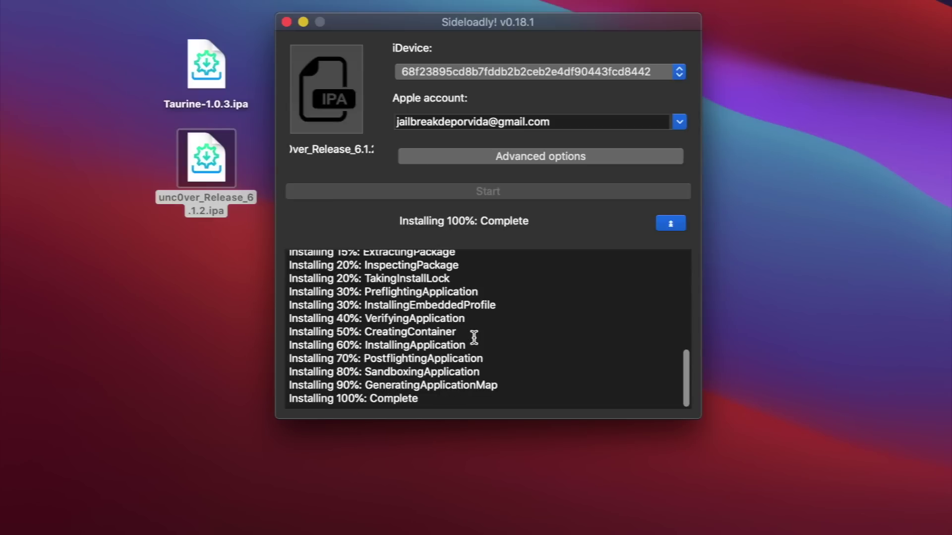
double_click(333, 397)
click(333, 397)
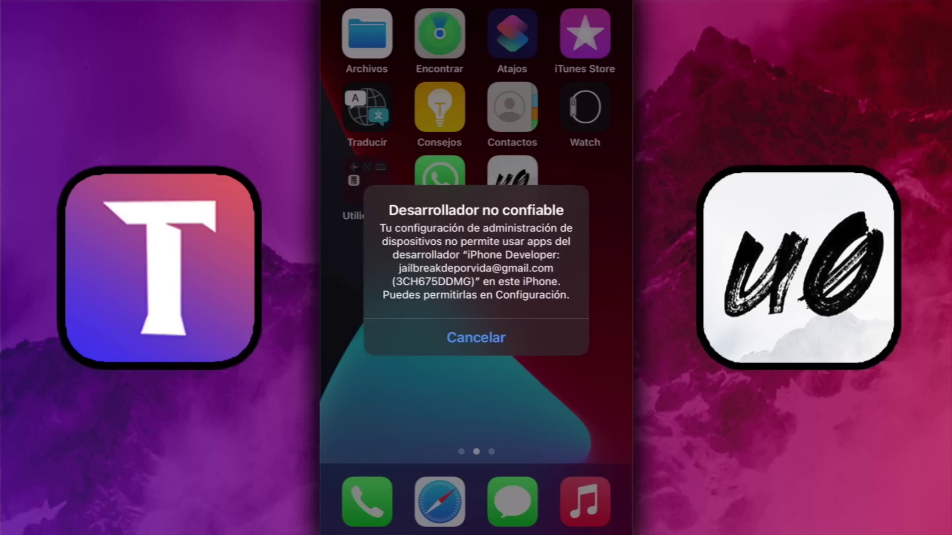
On the iPhone, dismiss the untrusted developer alert and open Configuración from the home screen
click(476, 337)
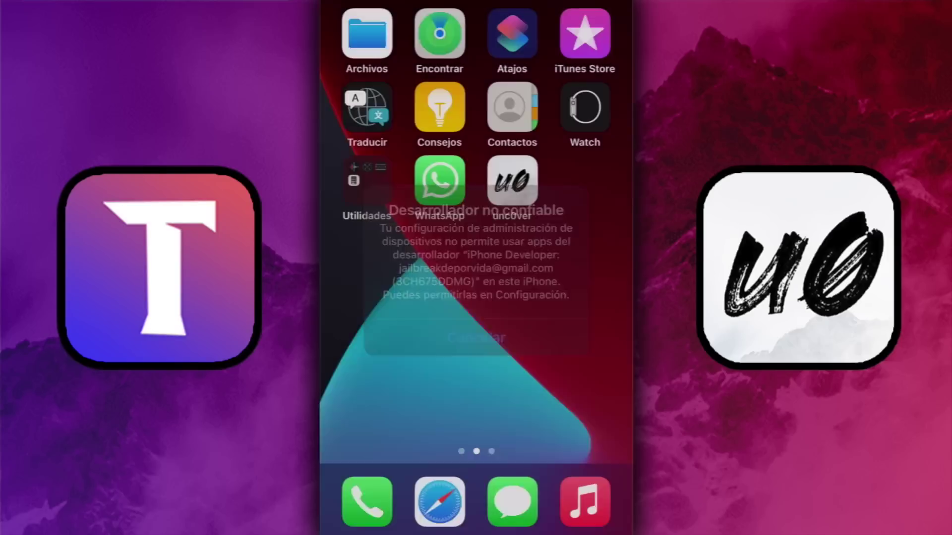
drag(376, 247, 575, 248)
click(512, 327)
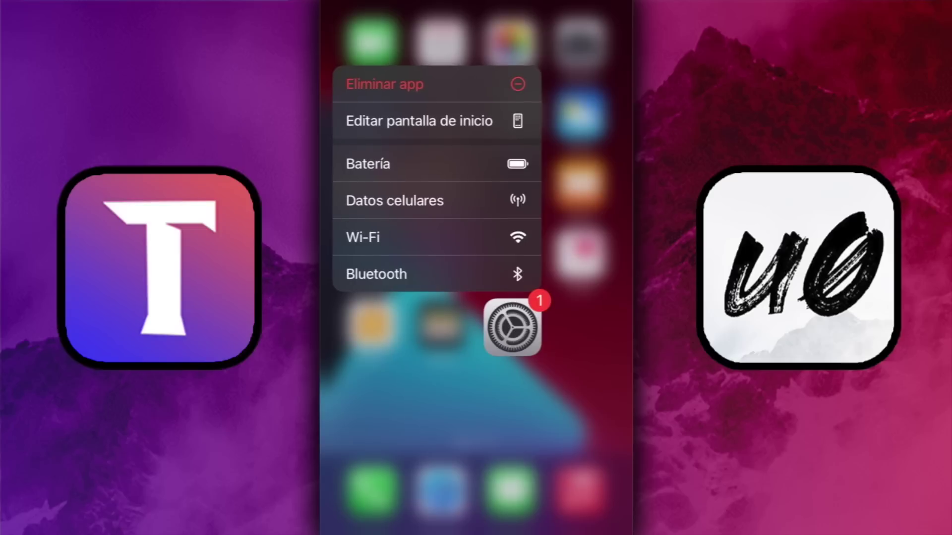
click(511, 328)
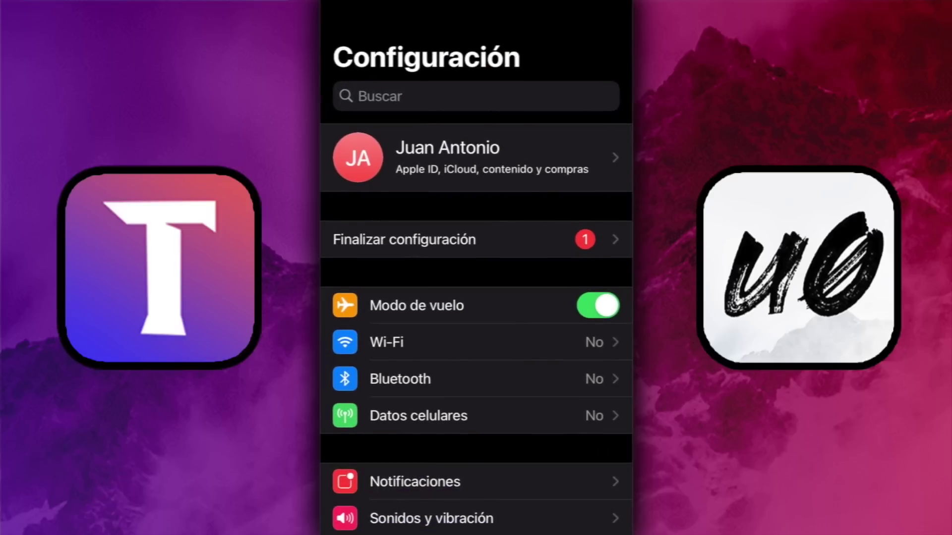
Open the Apple account's developer app entry under General, Admón. de dispositivos
scroll(476, 297, down, 8)
click(394, 270)
scroll(476, 298, down, 10)
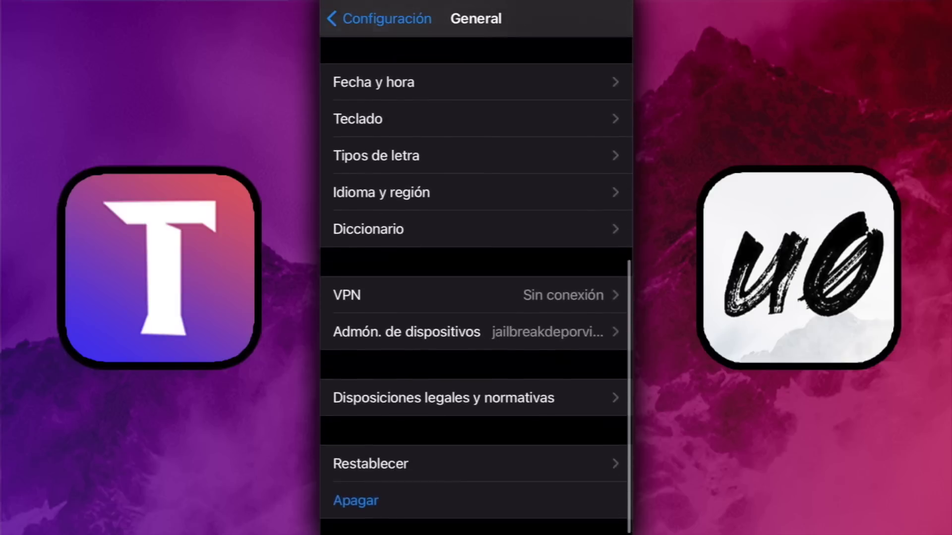
click(407, 323)
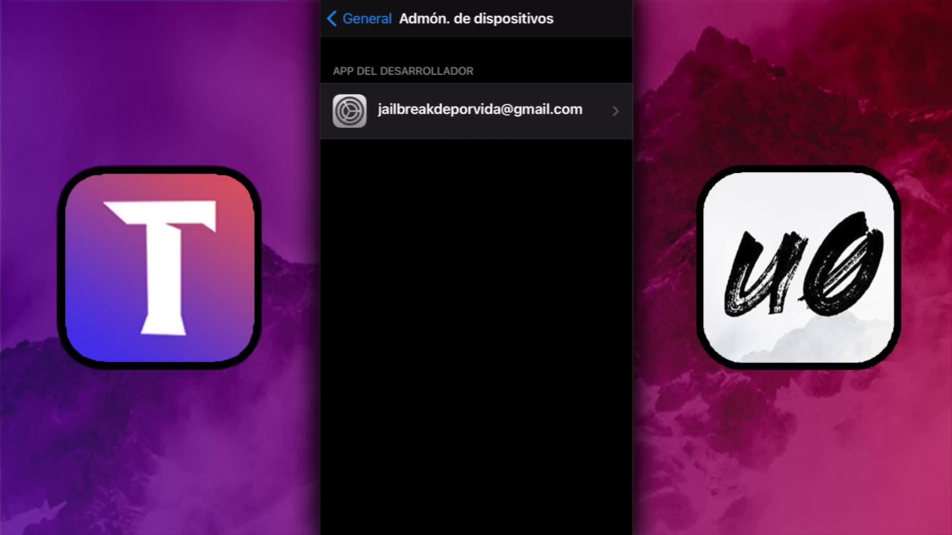
click(476, 110)
Turn on Wi-Fi on the iPhone and trust the developer account that signed the unc0ver app
drag(620, 3, 620, 248)
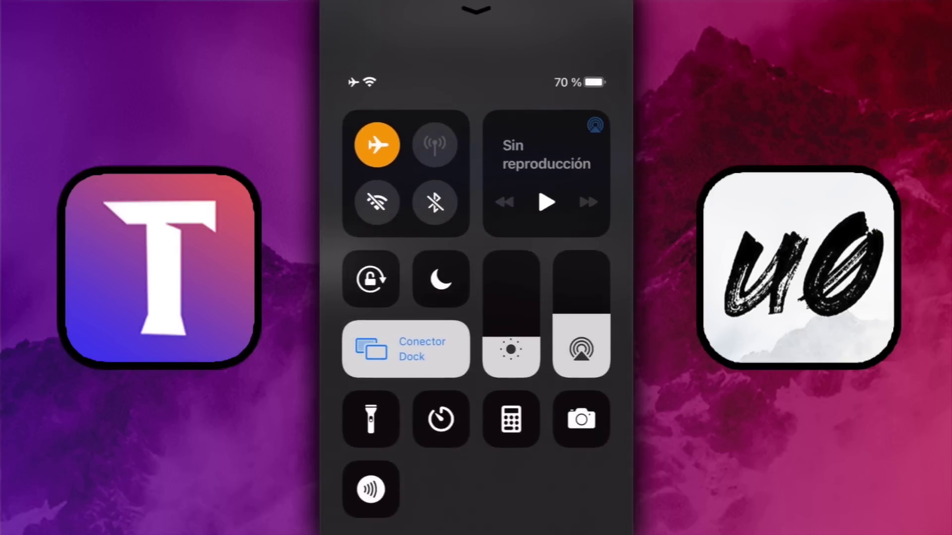
click(377, 202)
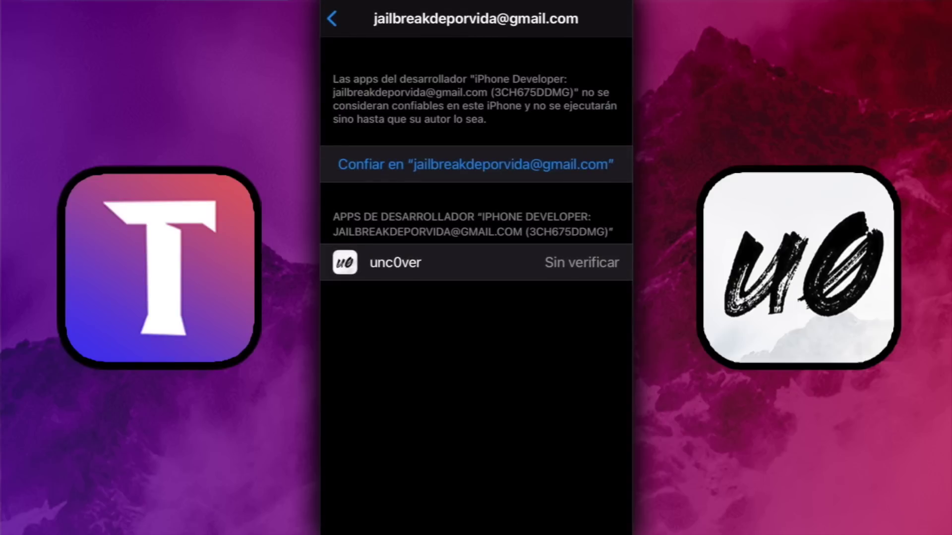
click(476, 164)
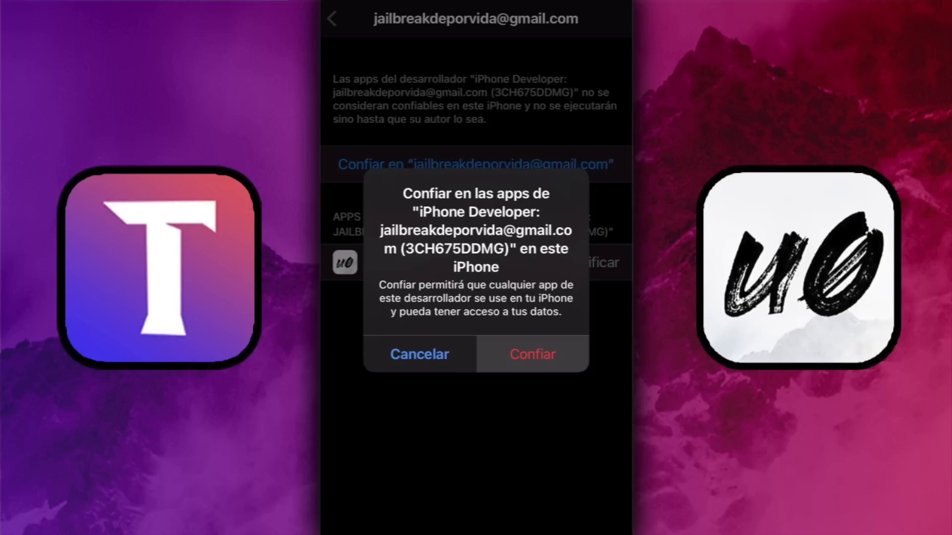
click(533, 354)
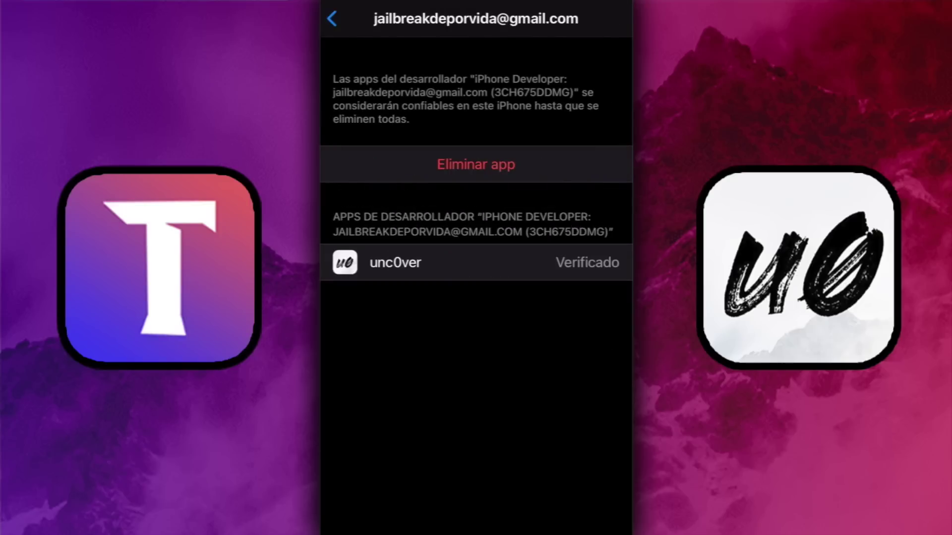
Return to the iPhone's home screen, launch unc0ver from the second page, and go back to the first page
drag(476, 531, 476, 347)
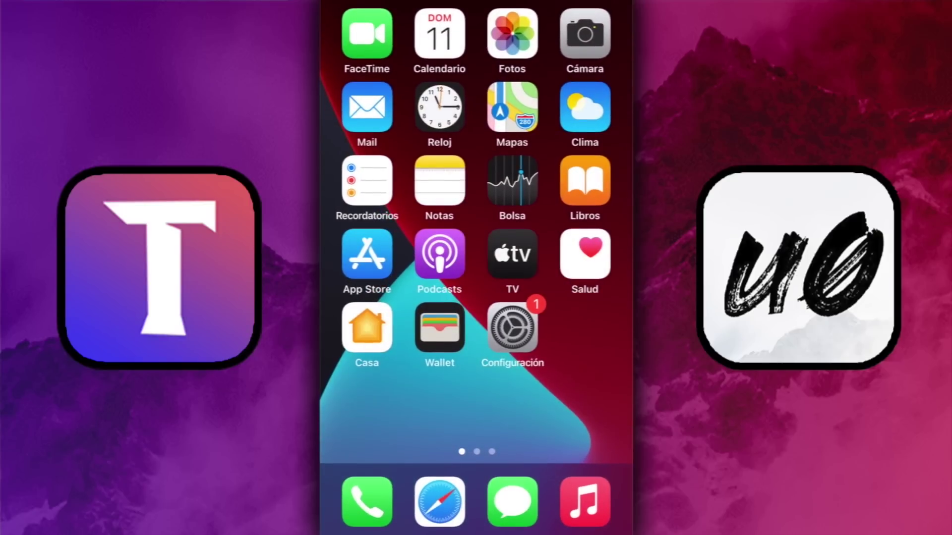
drag(571, 298, 372, 297)
click(512, 181)
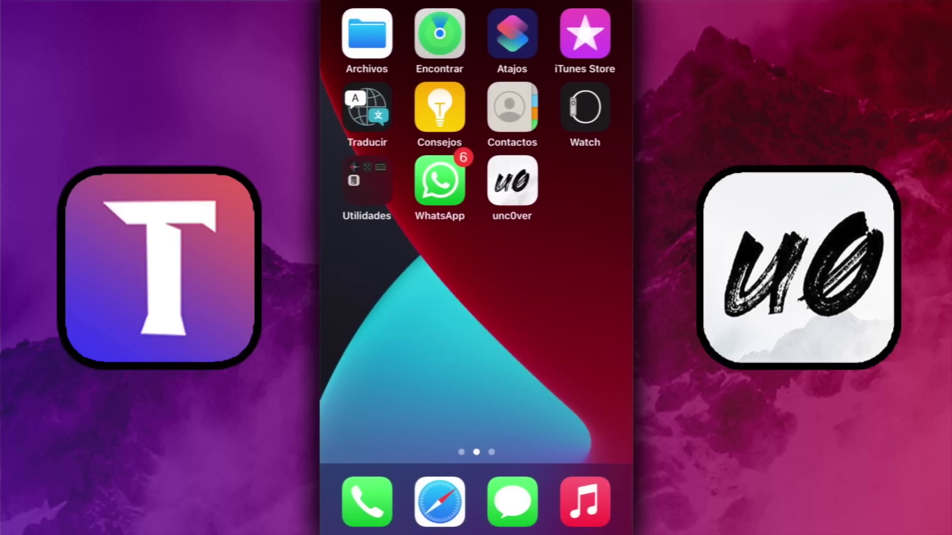
drag(377, 297, 570, 297)
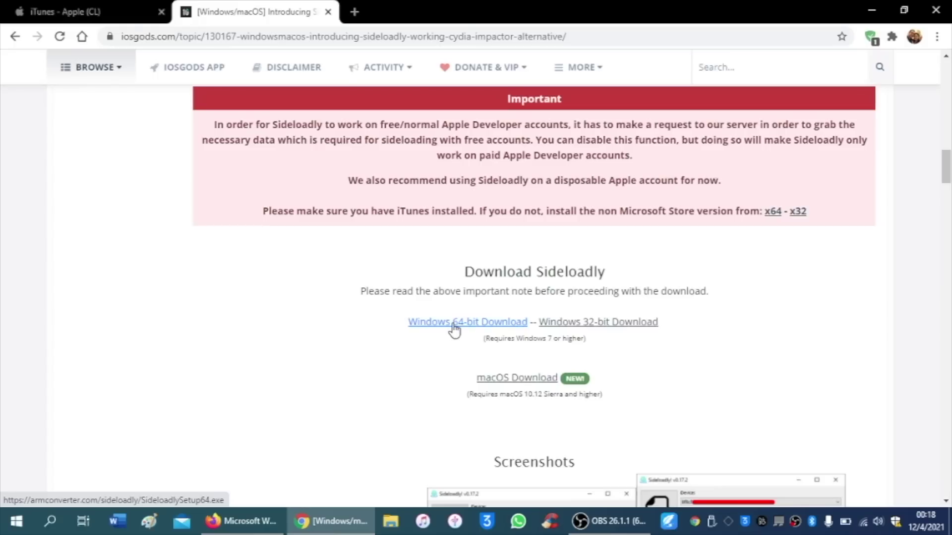
On the computer, download the Windows 64-bit Sideloadly installer from the iosgods.com page
drag(548, 341, 589, 341)
click(601, 337)
click(516, 323)
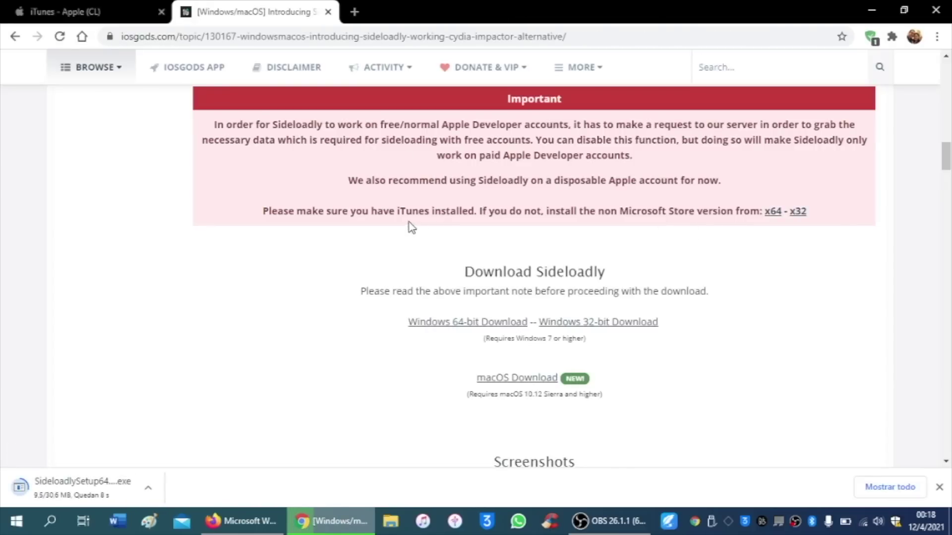
Read the note about having the non Microsoft Store version of iTunes installed
drag(395, 211, 477, 211)
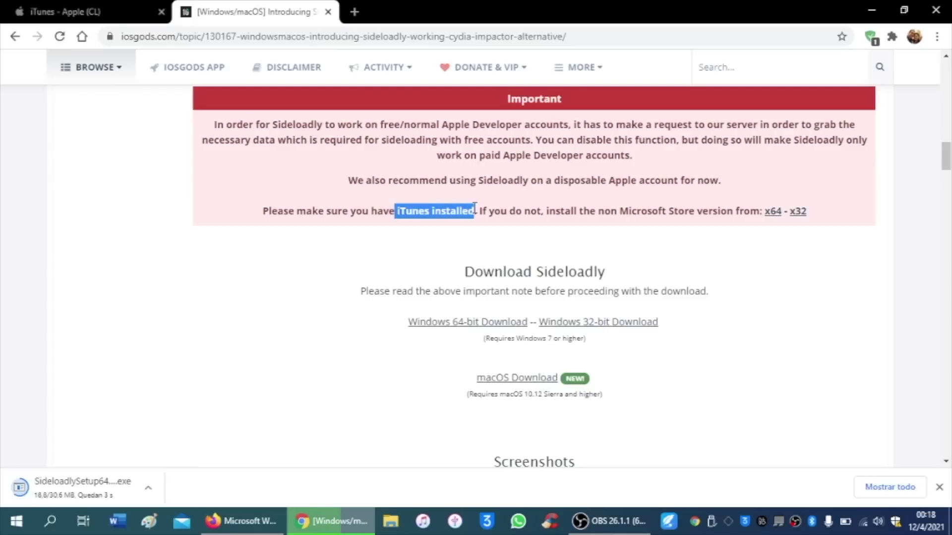
click(477, 211)
drag(600, 211, 696, 211)
click(707, 208)
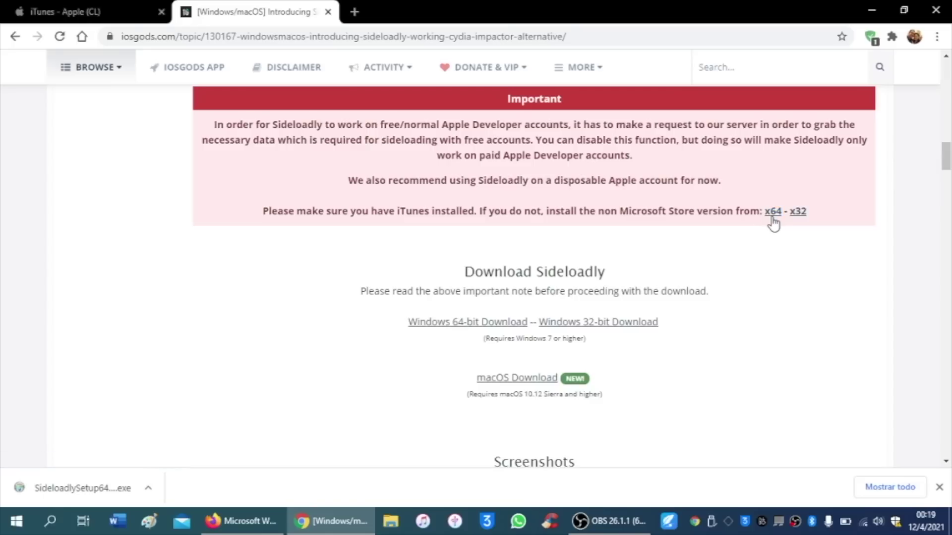
On Apple's iTunes page, choose the Windows version of iTunes instead of the Microsoft Store one
click(107, 10)
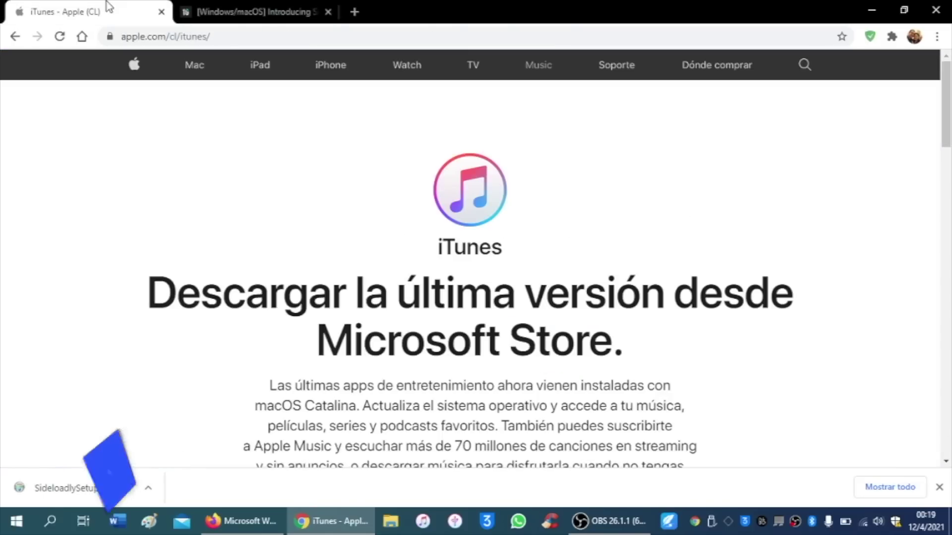
scroll(396, 248, down, 1)
drag(353, 223, 614, 269)
click(631, 272)
scroll(631, 272, down, 1)
scroll(630, 272, down, 10)
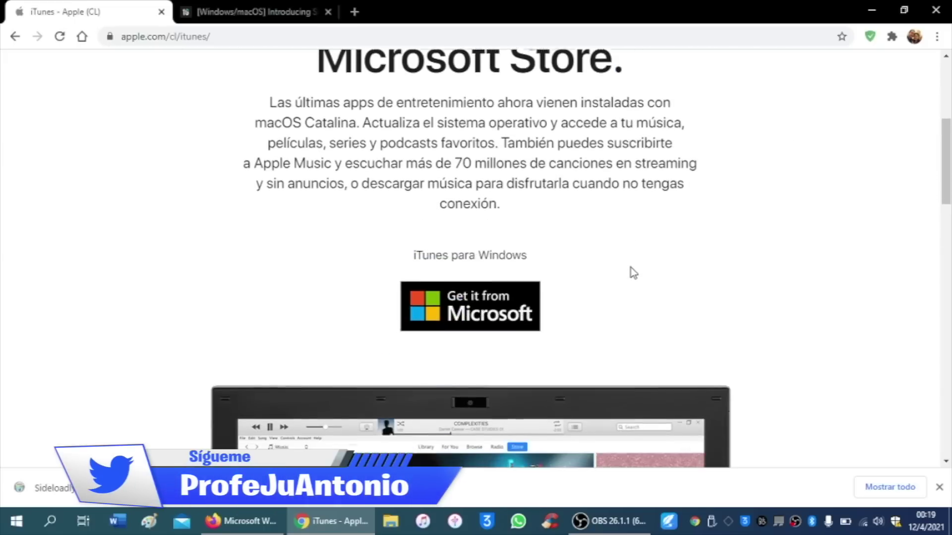
scroll(633, 271, down, 1)
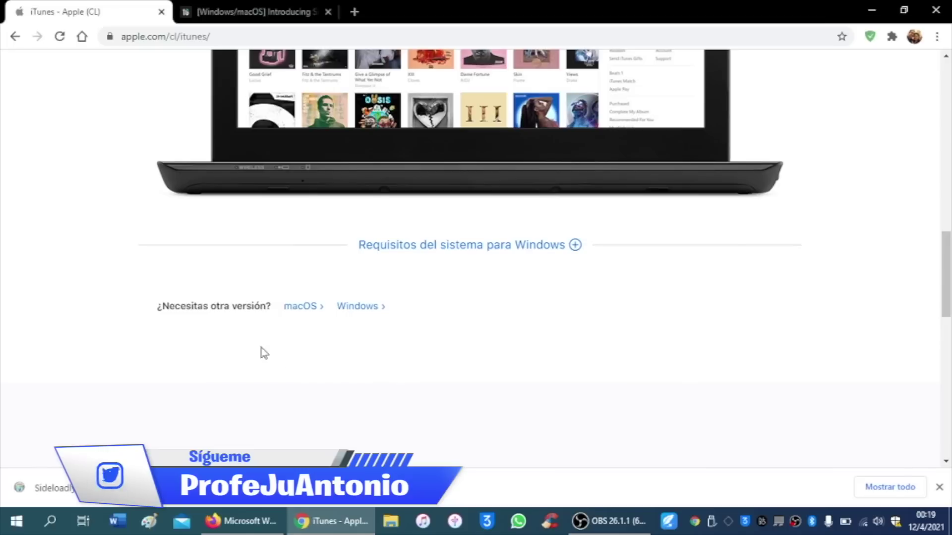
drag(212, 309, 315, 333)
click(356, 306)
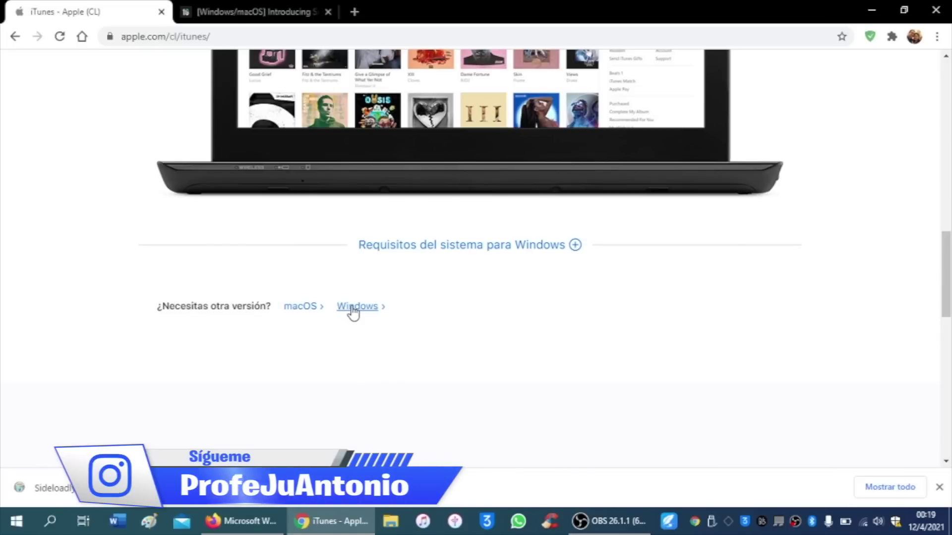
Download iTunes for Windows (64 bits) and return to the Sideloadly page
scroll(489, 344, down, 4)
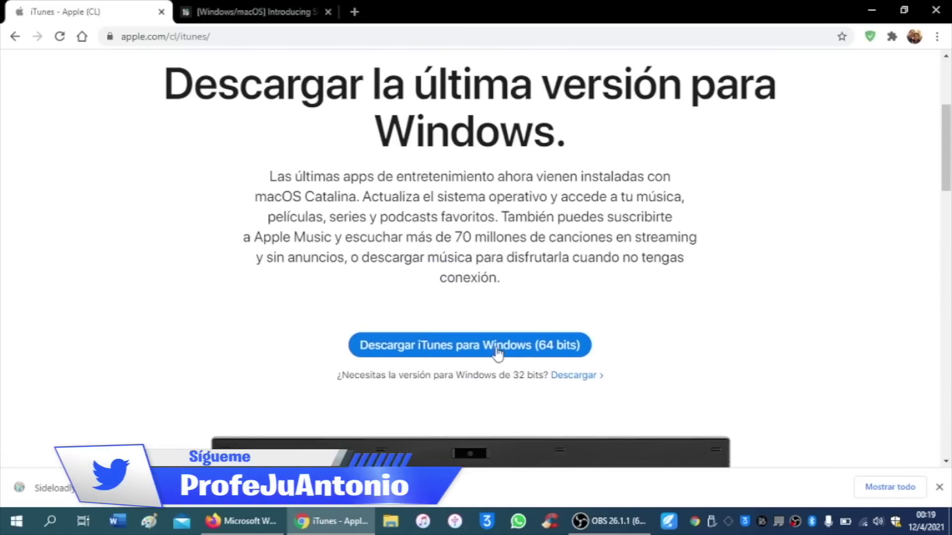
click(521, 348)
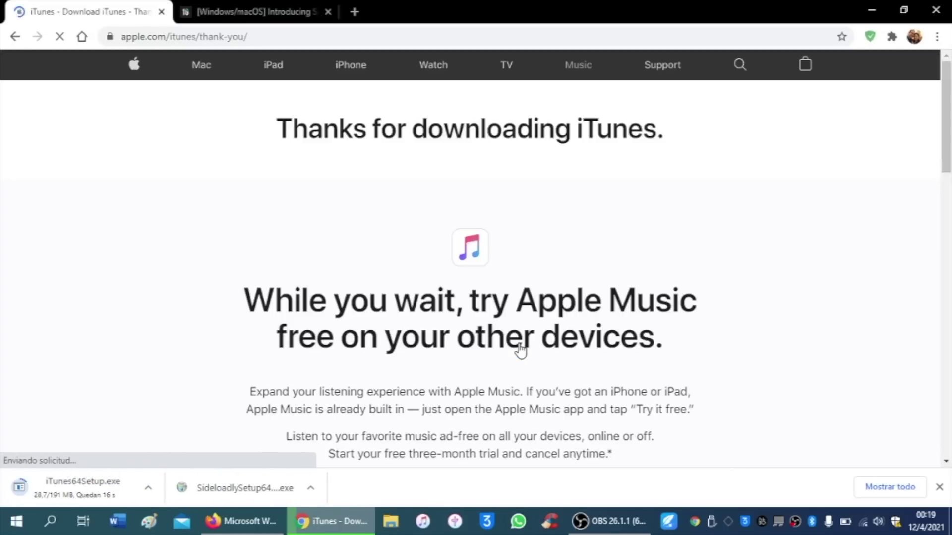
click(243, 13)
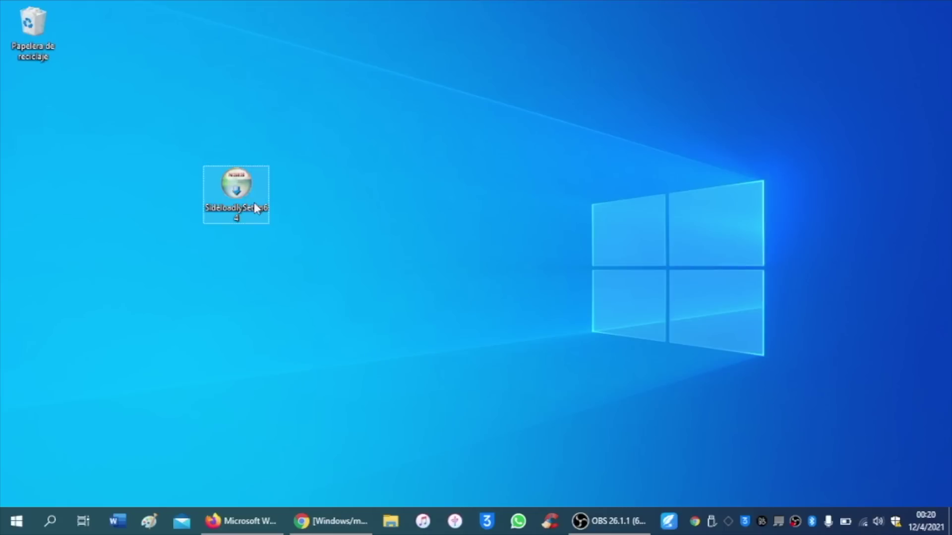
Install Sideloadly v0.18.1 as administrator with the default settings, keeping the options to run it and create a desktop shortcut
right_click(238, 183)
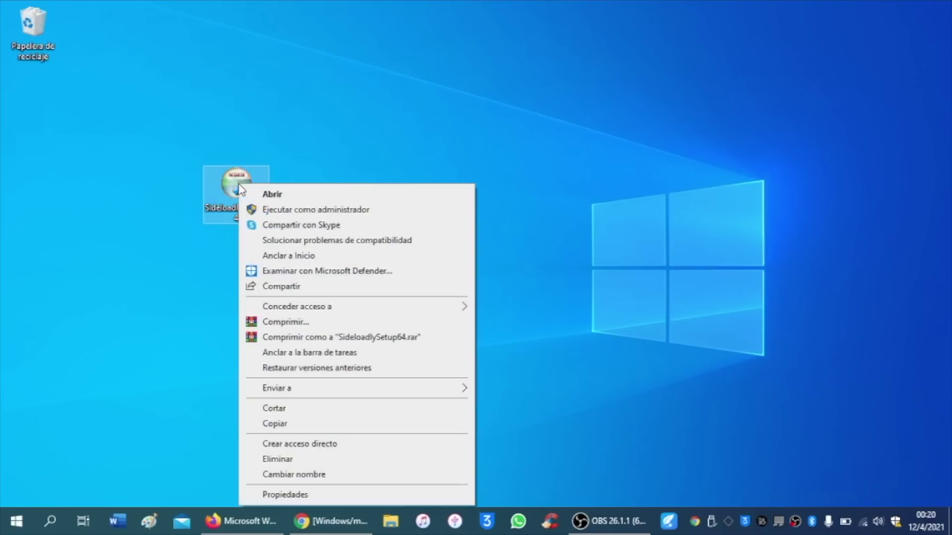
click(386, 214)
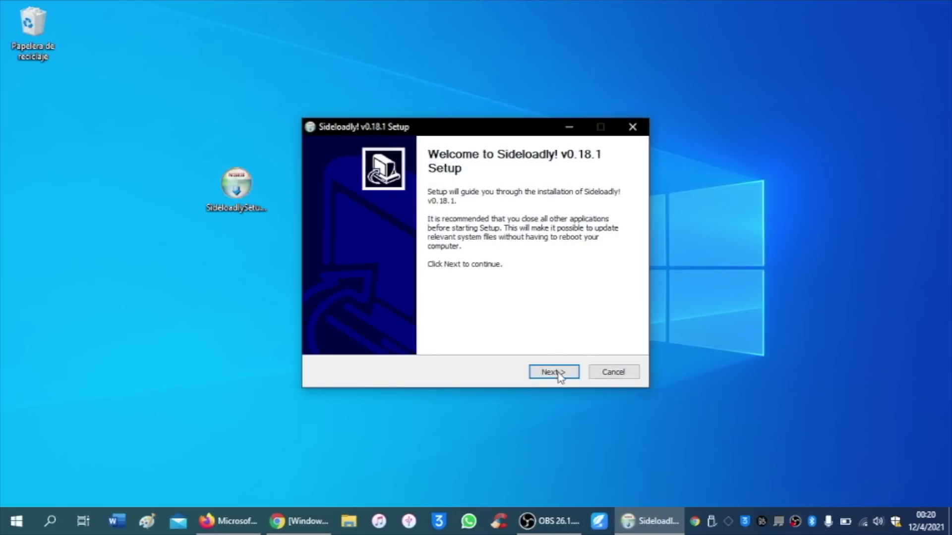
click(558, 372)
click(558, 375)
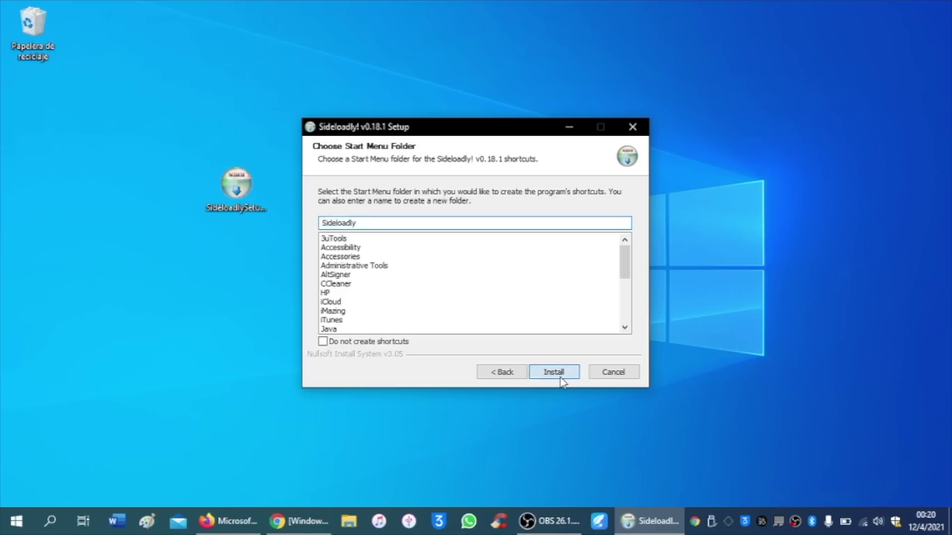
click(561, 379)
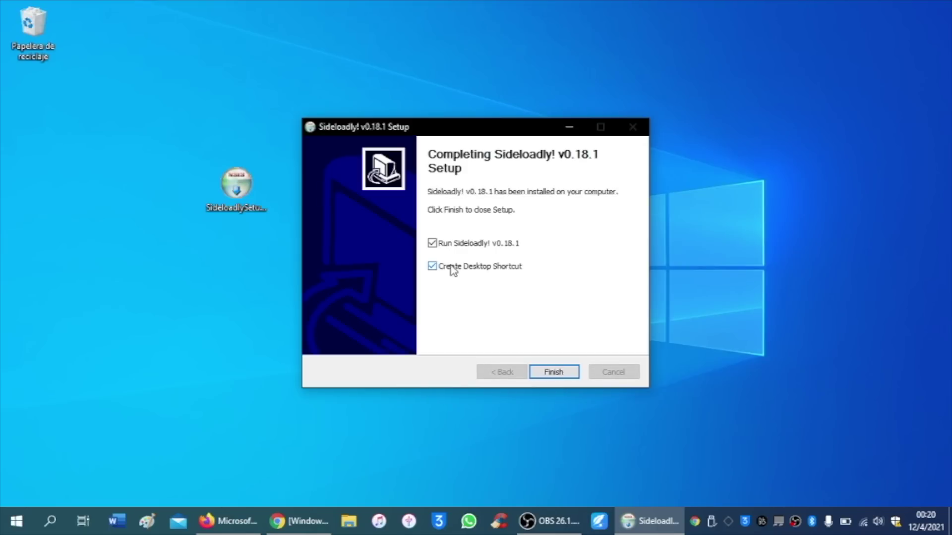
click(568, 376)
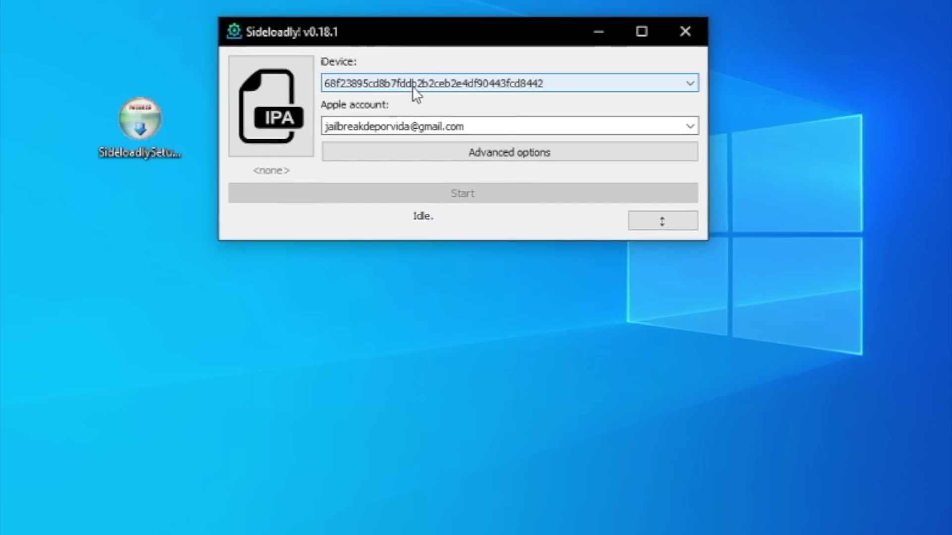
Check the Apple account field in Sideloadly, then expand and collapse its advanced options
click(484, 125)
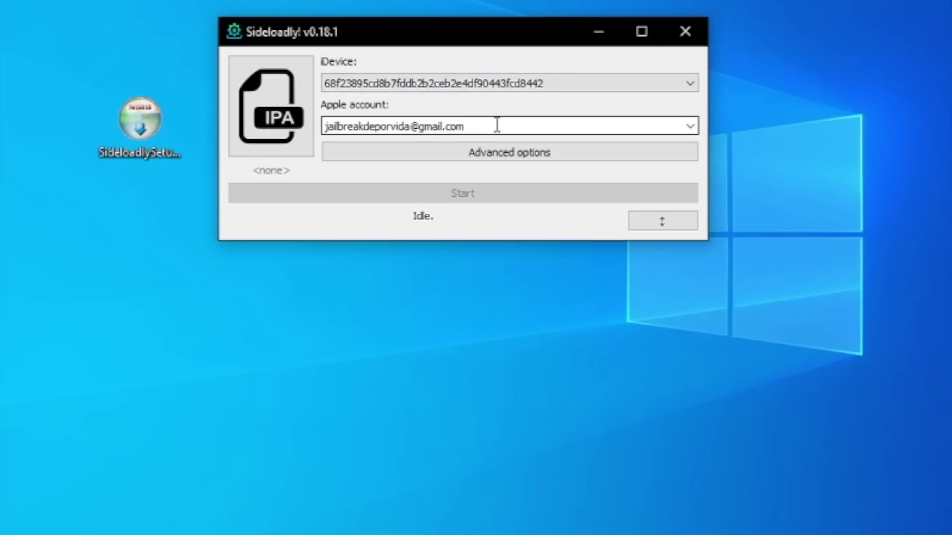
click(502, 155)
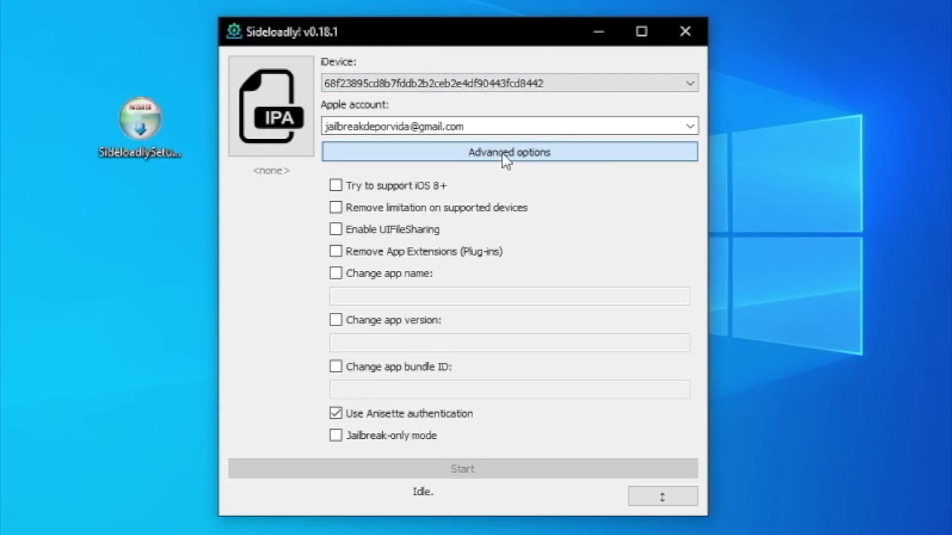
click(502, 152)
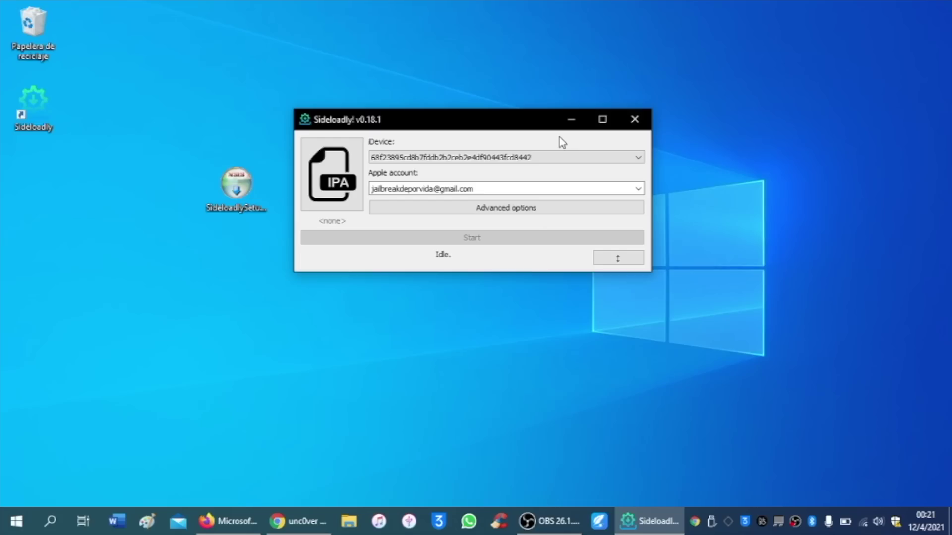
Switch to Chrome and download the unc0ver v6.1.2 IPA from unc0ver.dev
click(317, 518)
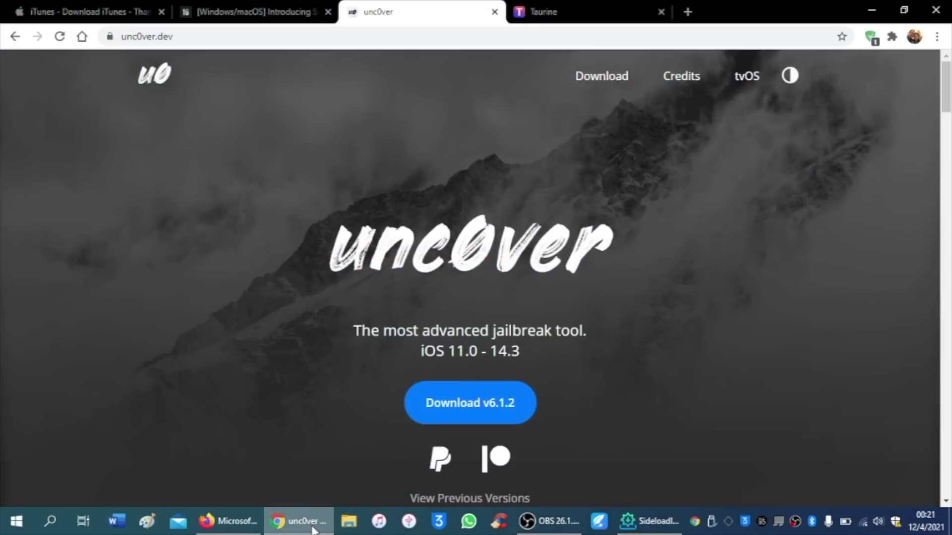
scroll(452, 407, down, 1)
click(451, 404)
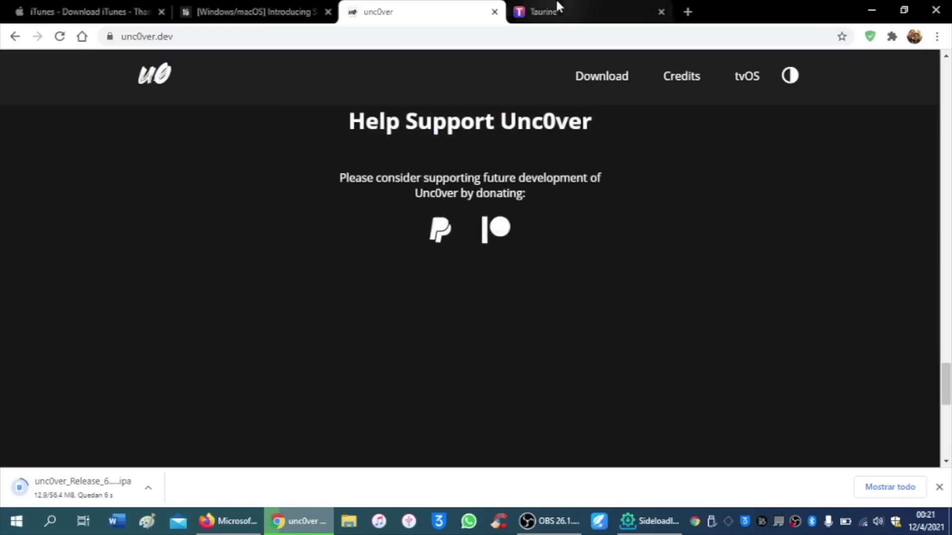
Download the Taurine 1.0.3 IPA from taurine.app
click(555, 9)
click(882, 75)
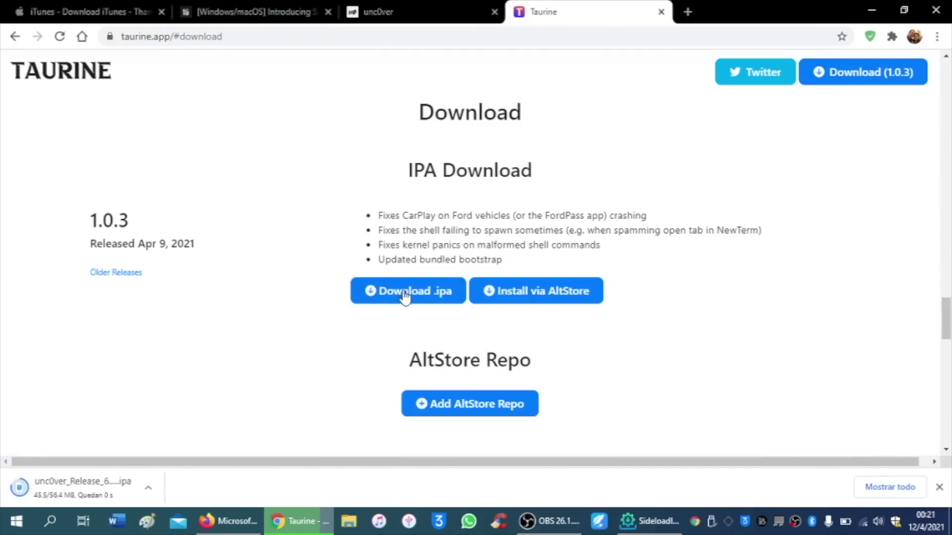
click(384, 300)
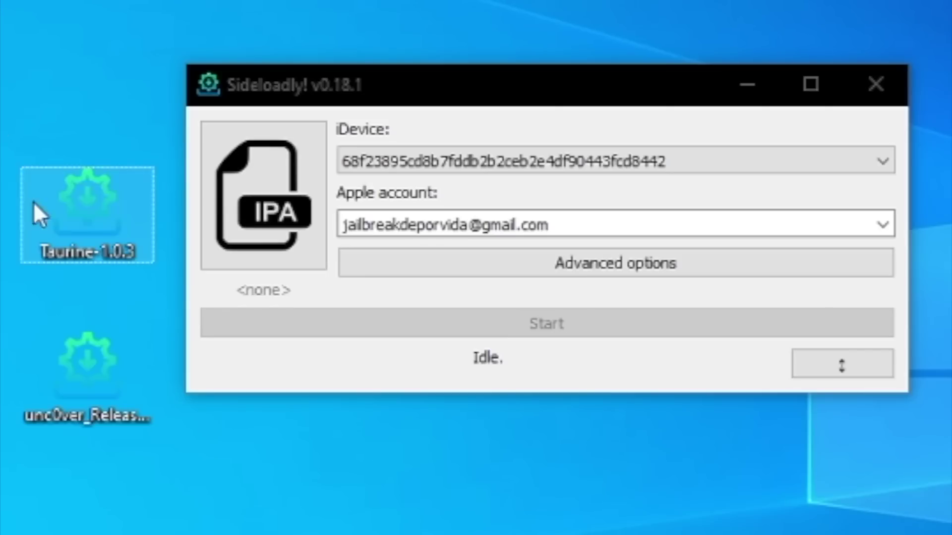
Load the Taurine-1.0.3 IPA from the desktop into Sideloadly and start installing it on the connected iPhone
drag(98, 198, 266, 173)
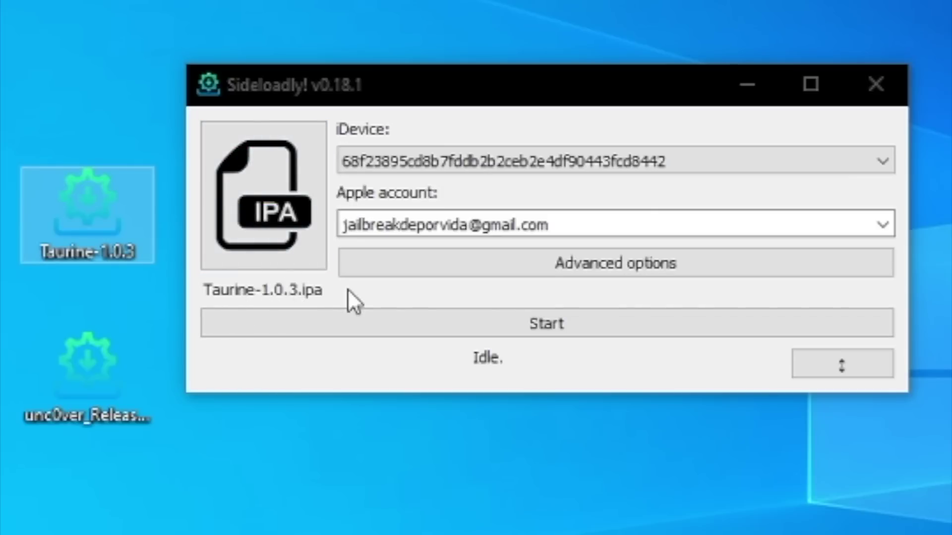
click(584, 320)
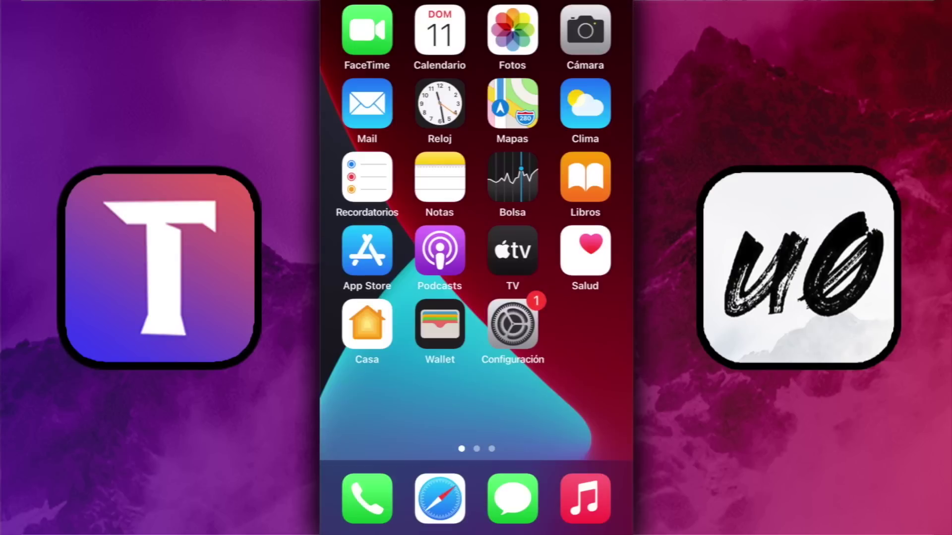
In the iPhone's Configuración, open the Taurine developer's entry under General, Admón. de dispositivos
click(394, 267)
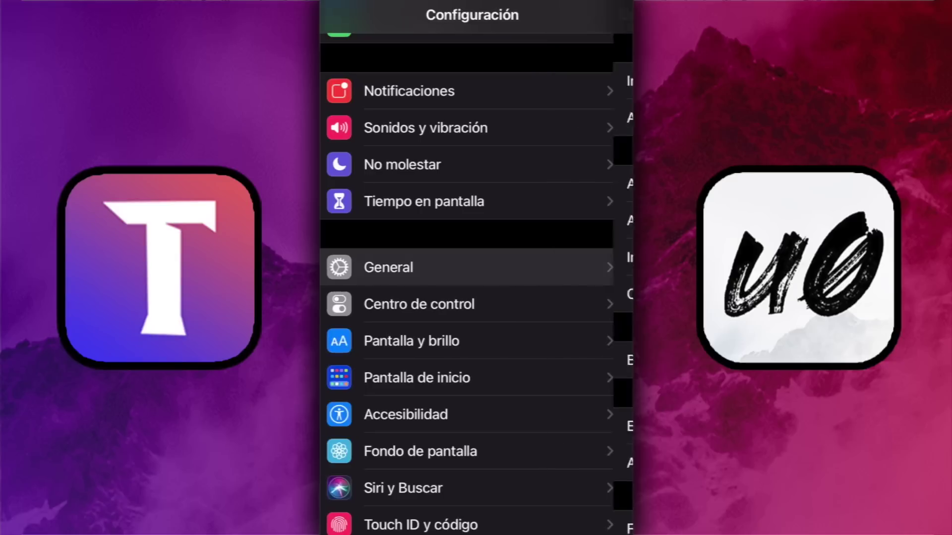
scroll(476, 268, down, 10)
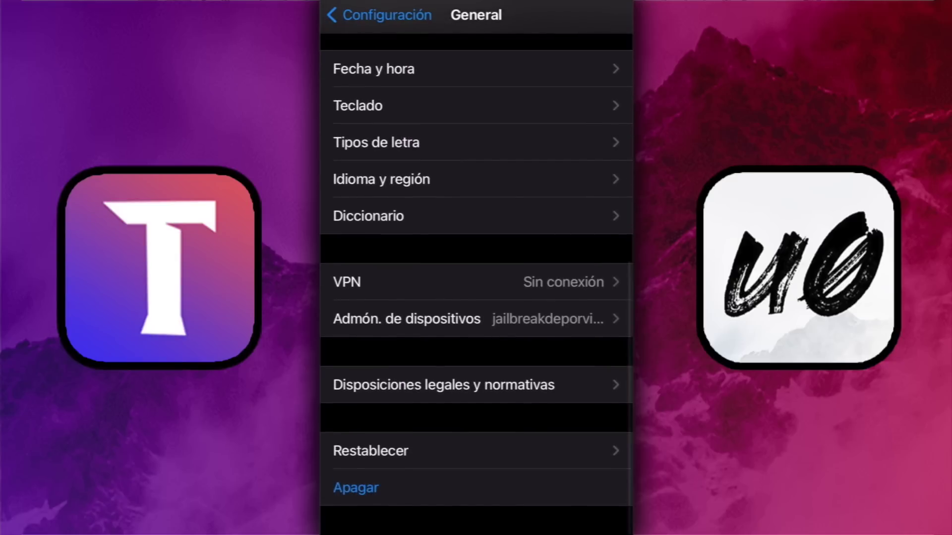
click(407, 313)
click(480, 107)
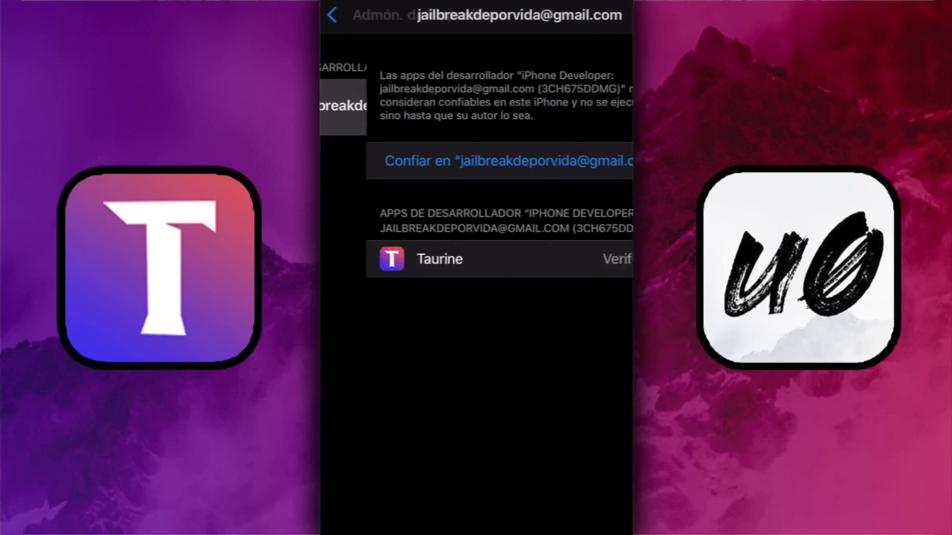
Make sure Wi-Fi is on in the iPhone's Control Center and trust the developer of the Taurine app
drag(476, 531, 476, 248)
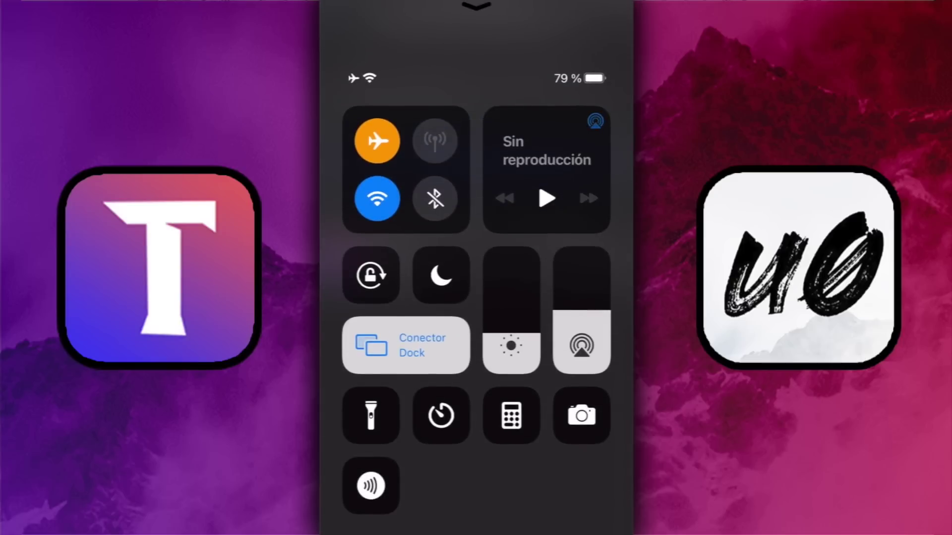
drag(476, 149, 476, 496)
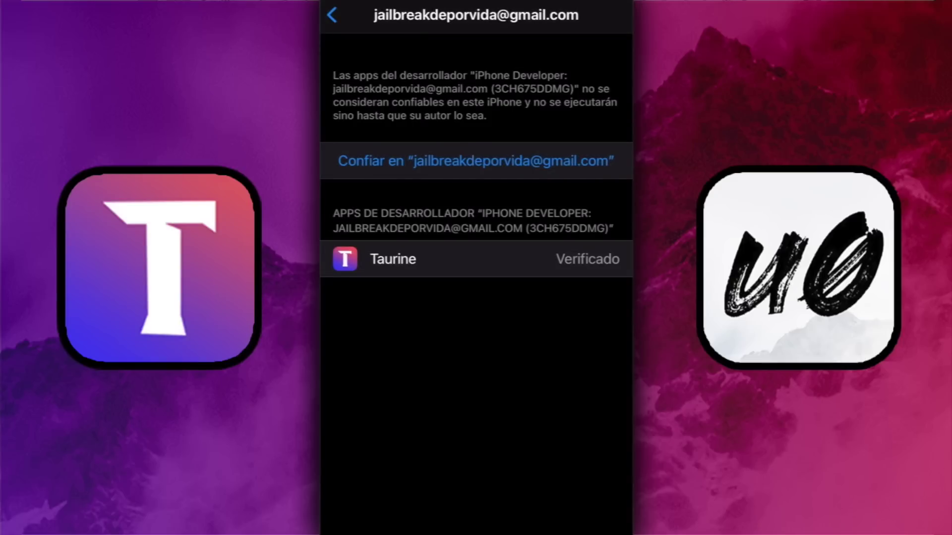
click(476, 160)
click(533, 351)
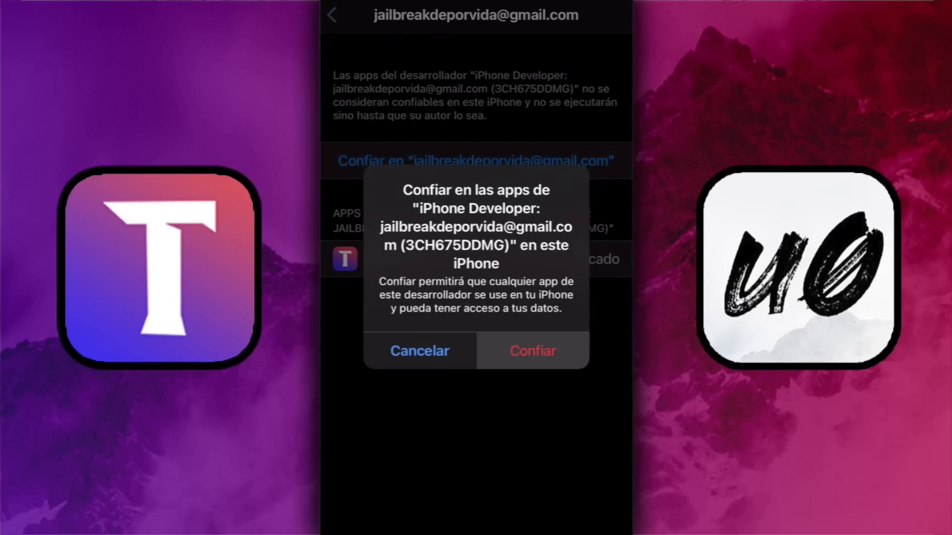